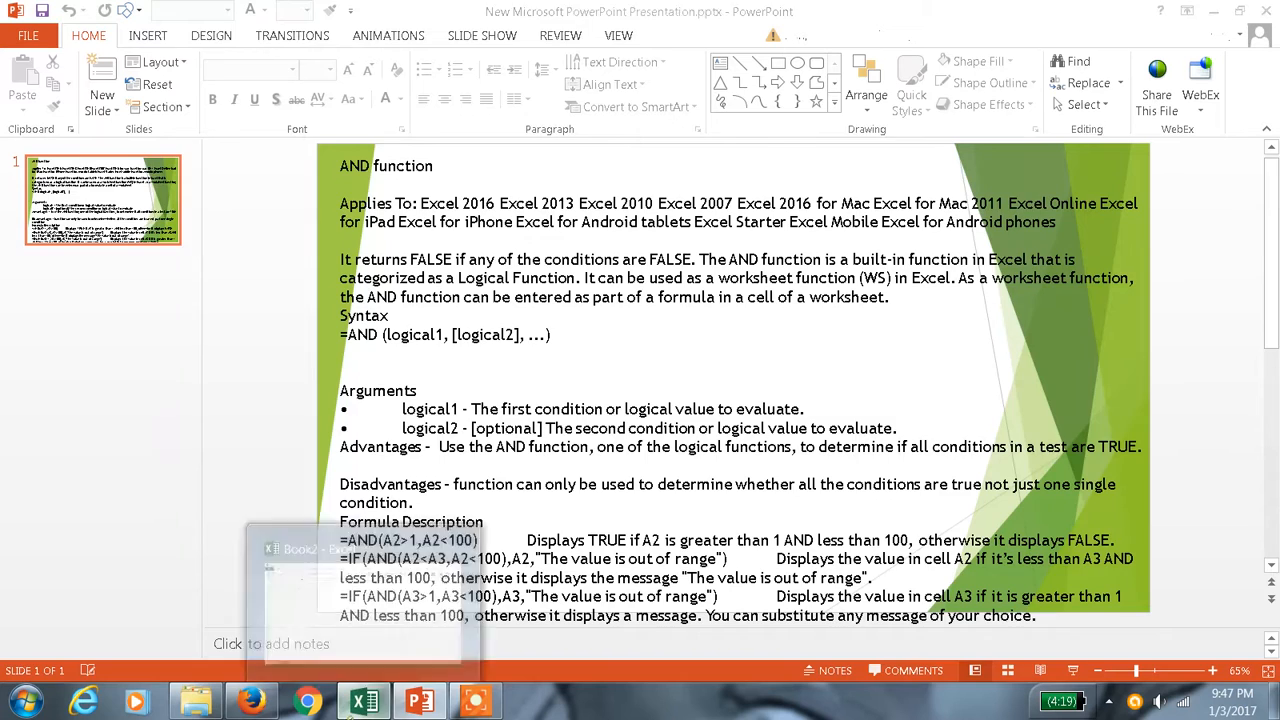
Switch to the PowerPoint presentation and read the slide explaining the AND function
click(55, 209)
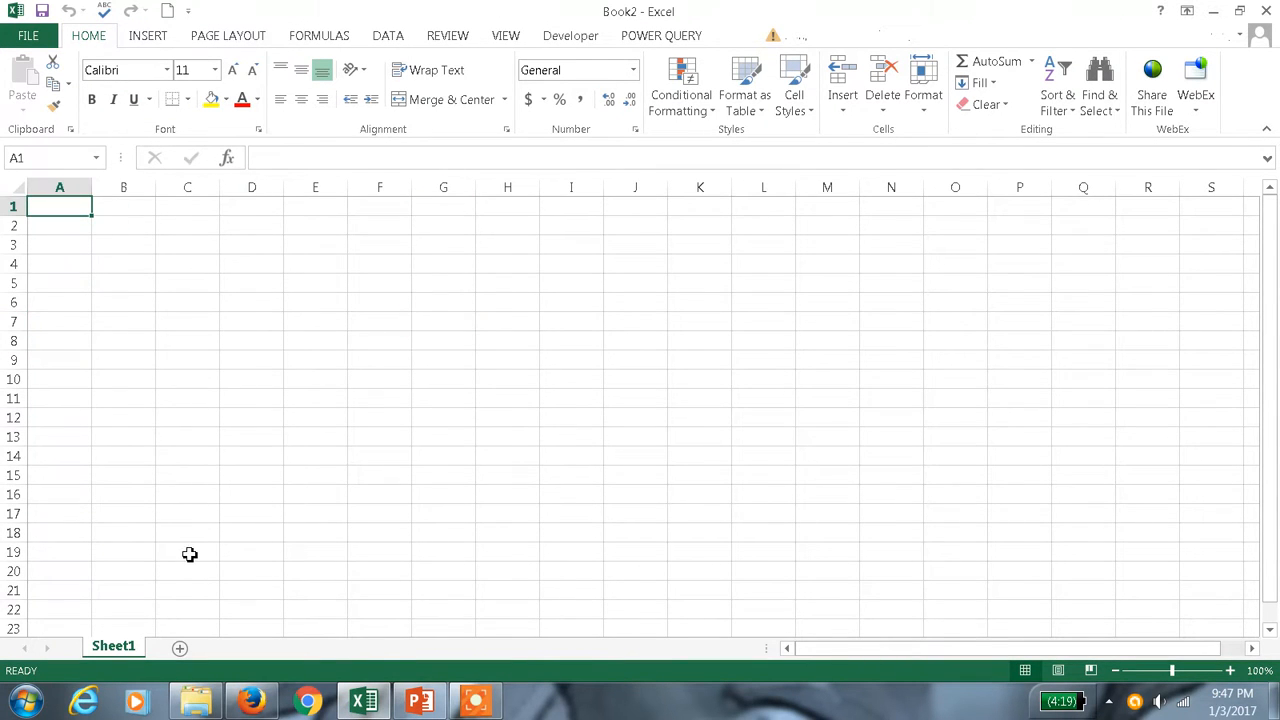
click(420, 702)
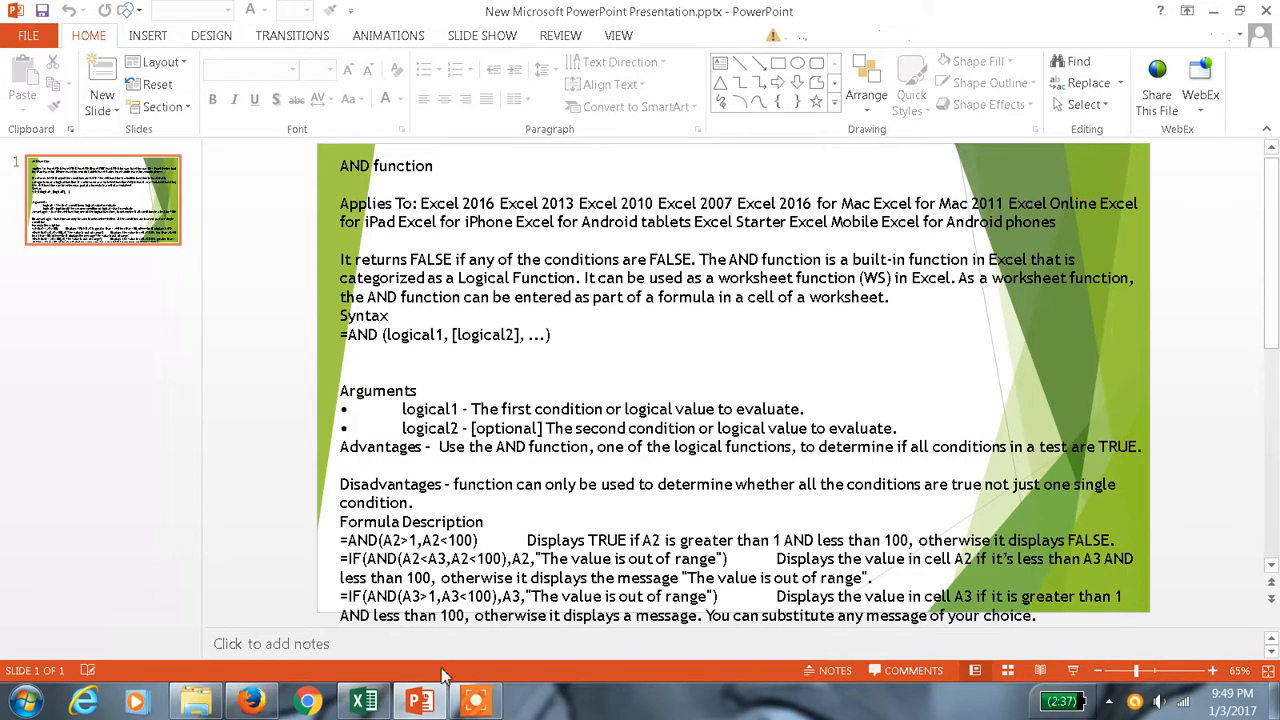
Switch to the Excel workbook Book2 and enter the headers test1, test2, test3 and results in B2:E2
click(363, 700)
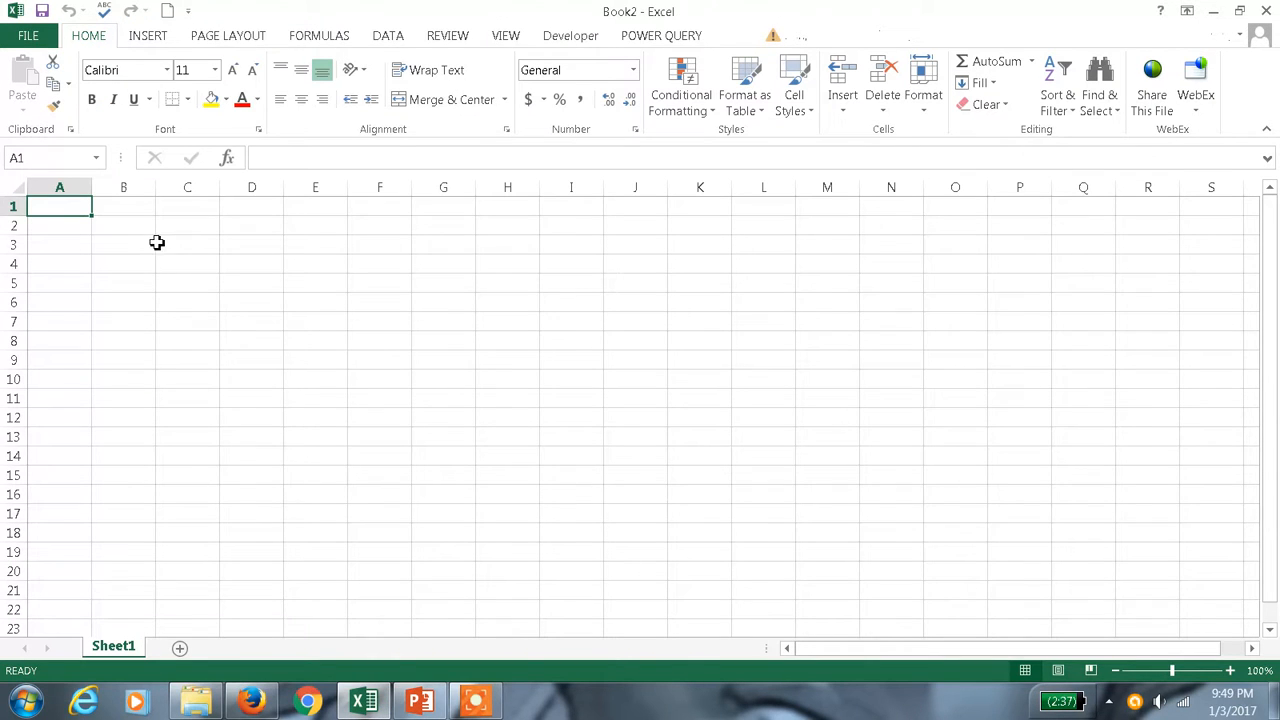
click(190, 237)
click(134, 230)
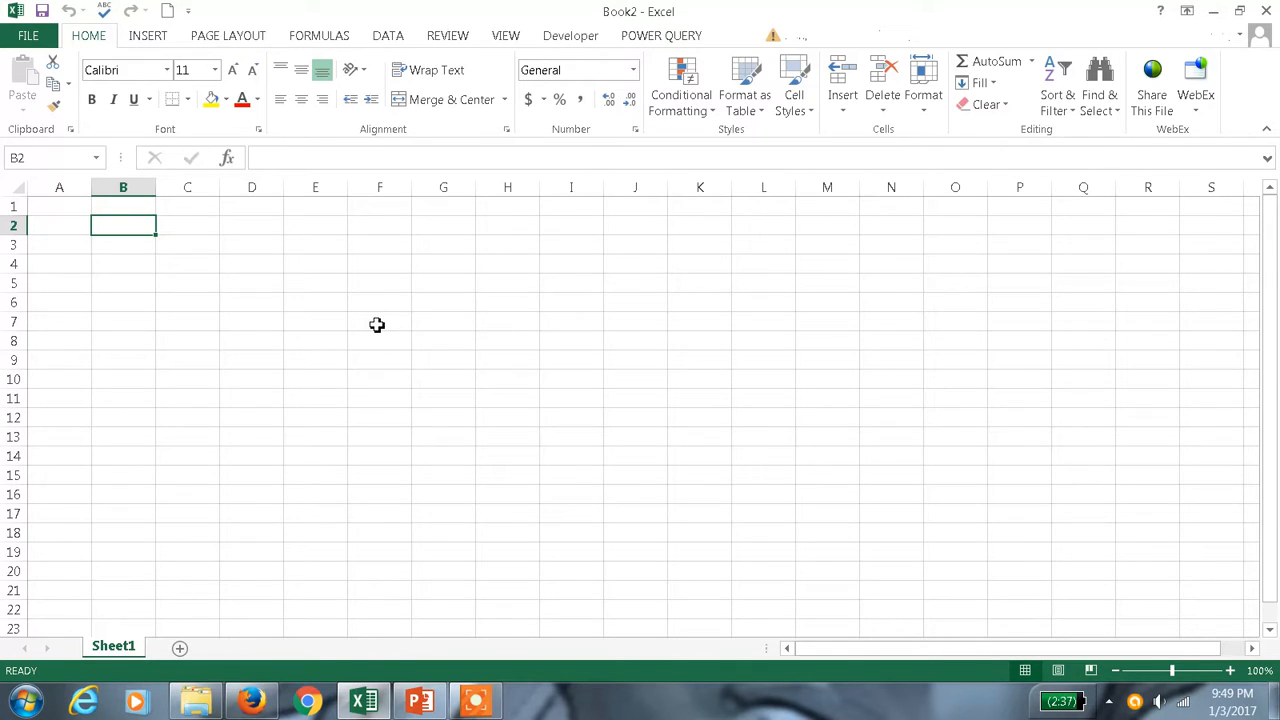
text(test1)
key(Tab)
text(test2)
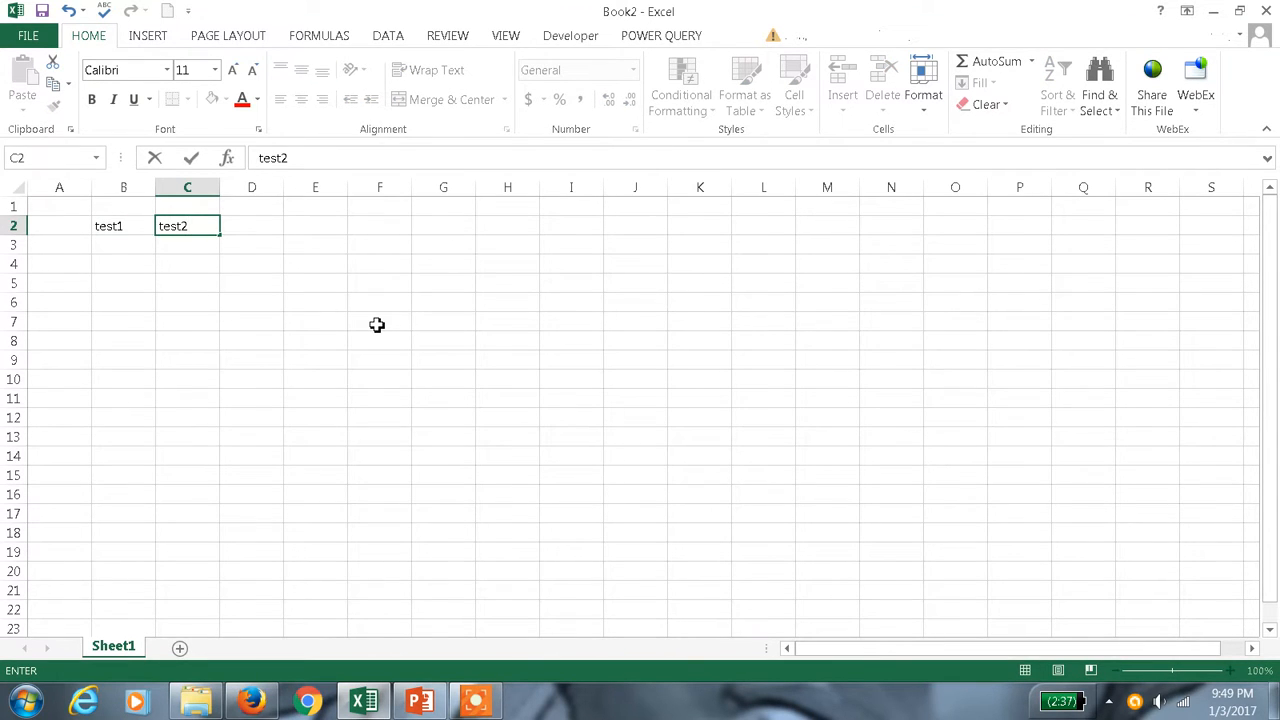
key(Tab)
text(test3)
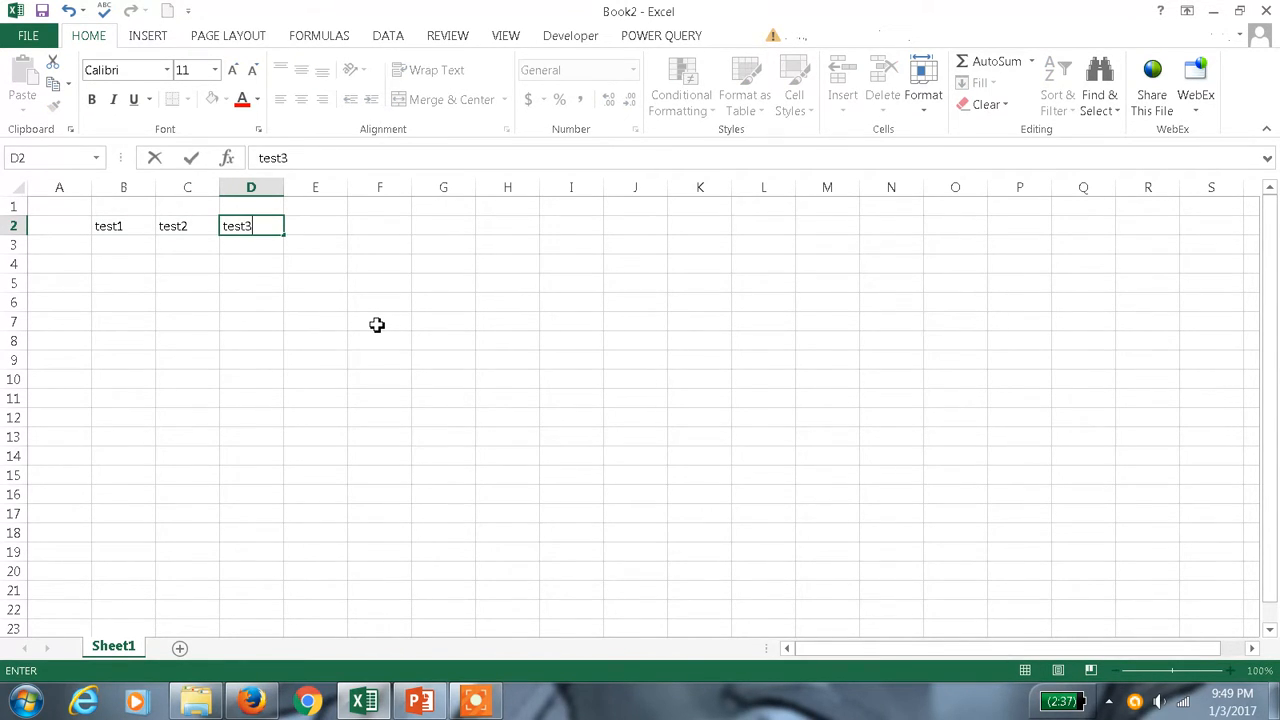
key(Tab)
text(results)
Fill the first data row, B3:D3, with pass, pass and fail
key(Left)
key(Left)
key(Left)
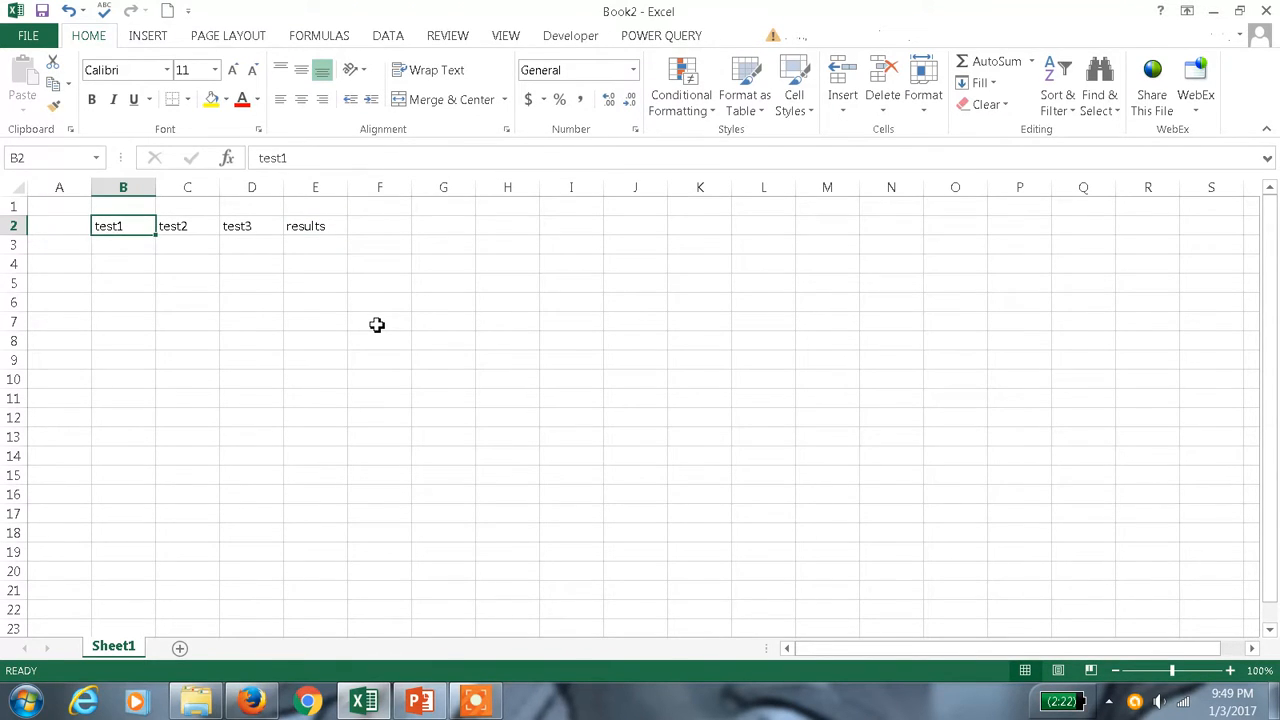
key(Down)
text(pass)
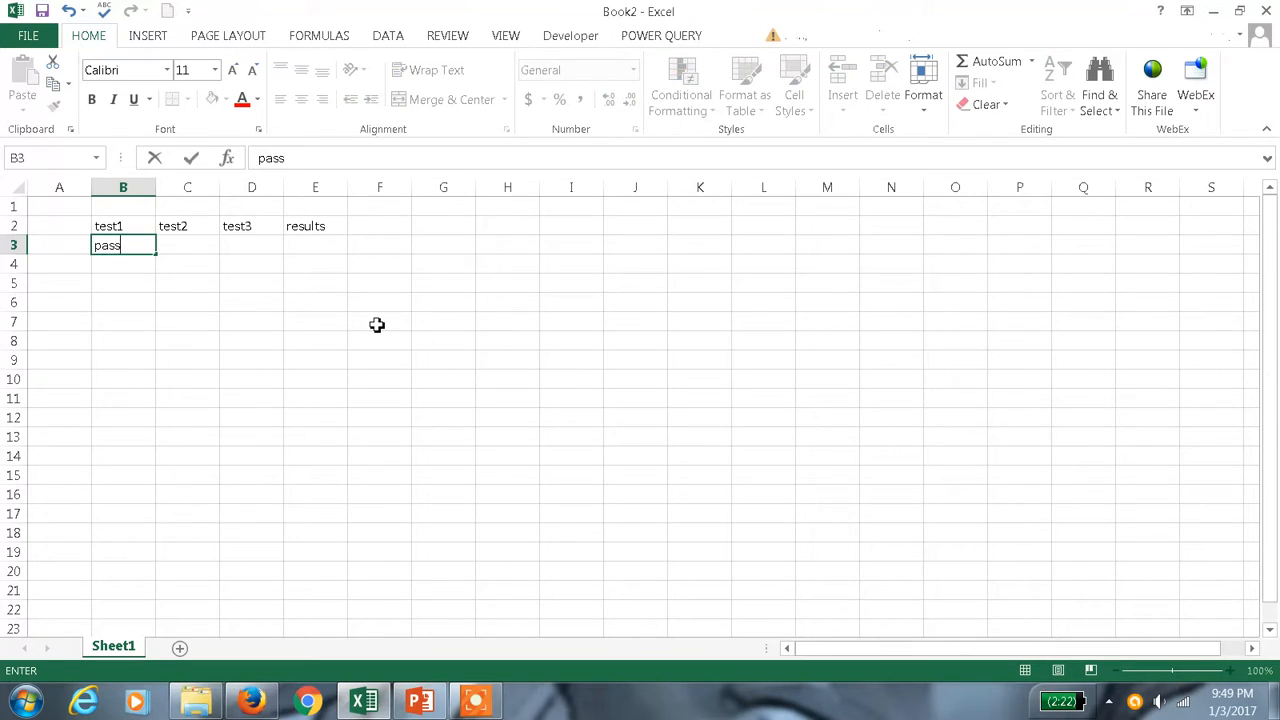
key(Tab)
text(pass)
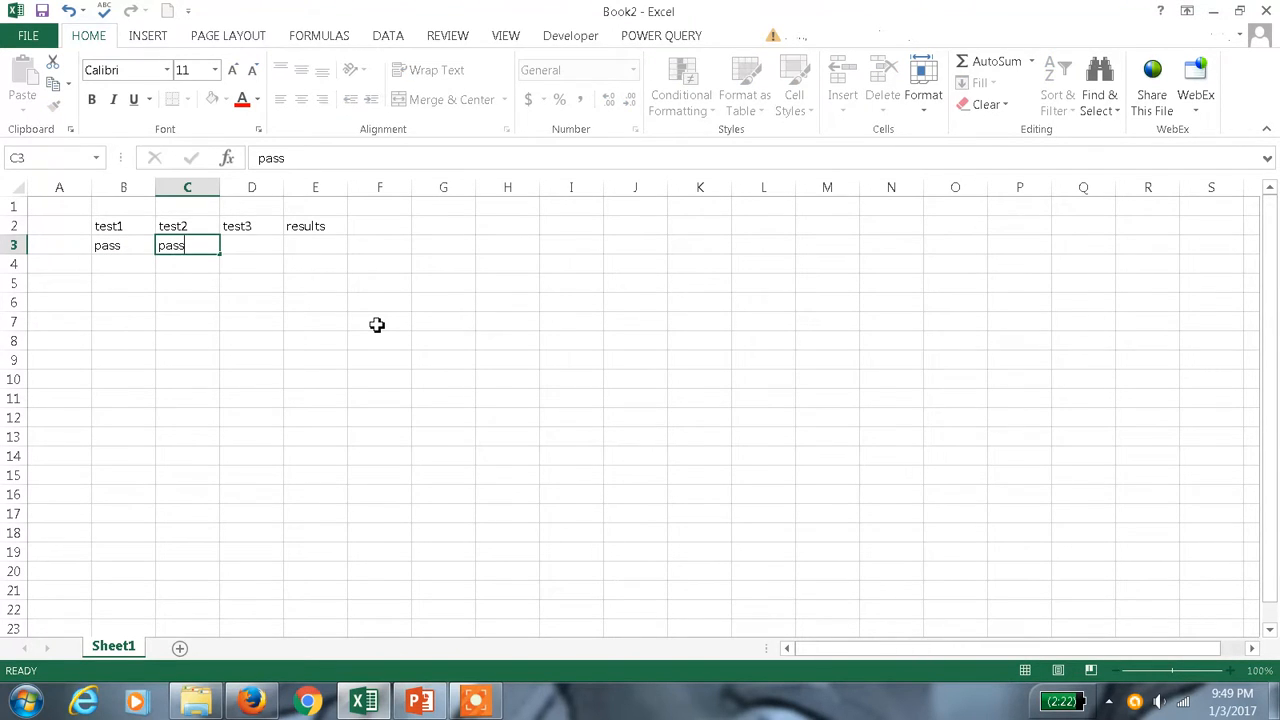
key(Tab)
text(fai)
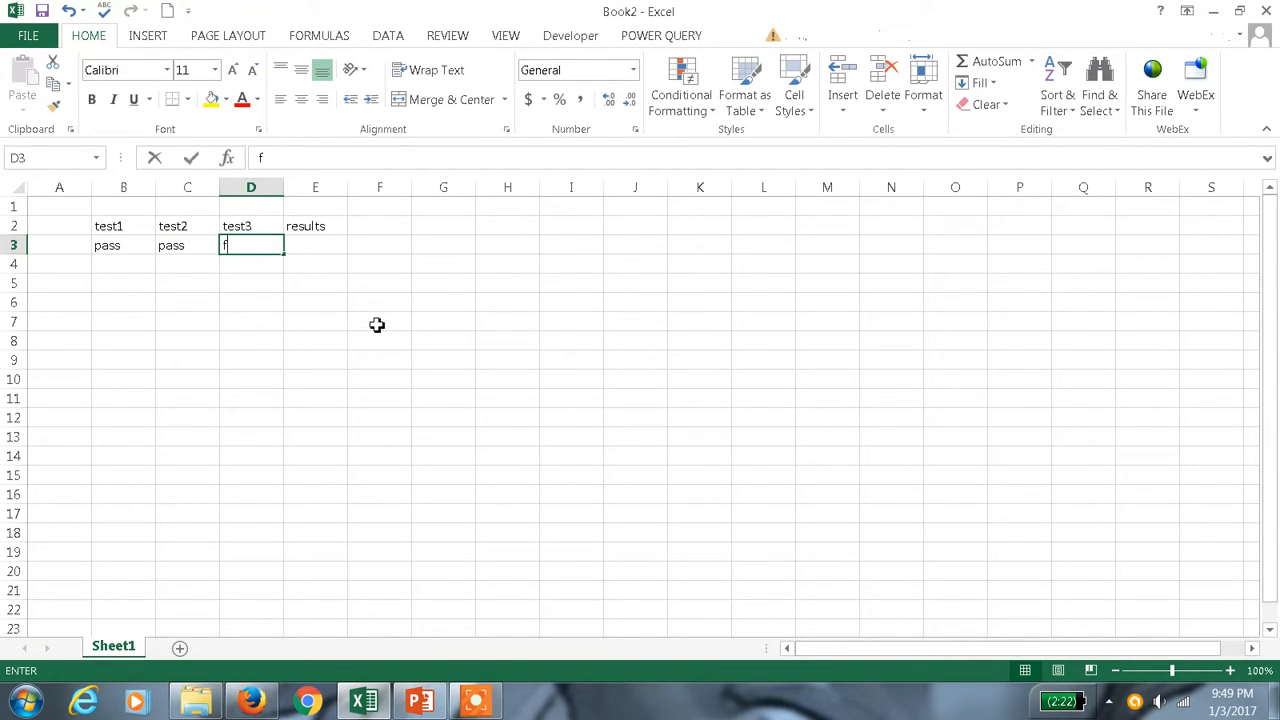
key(Tab)
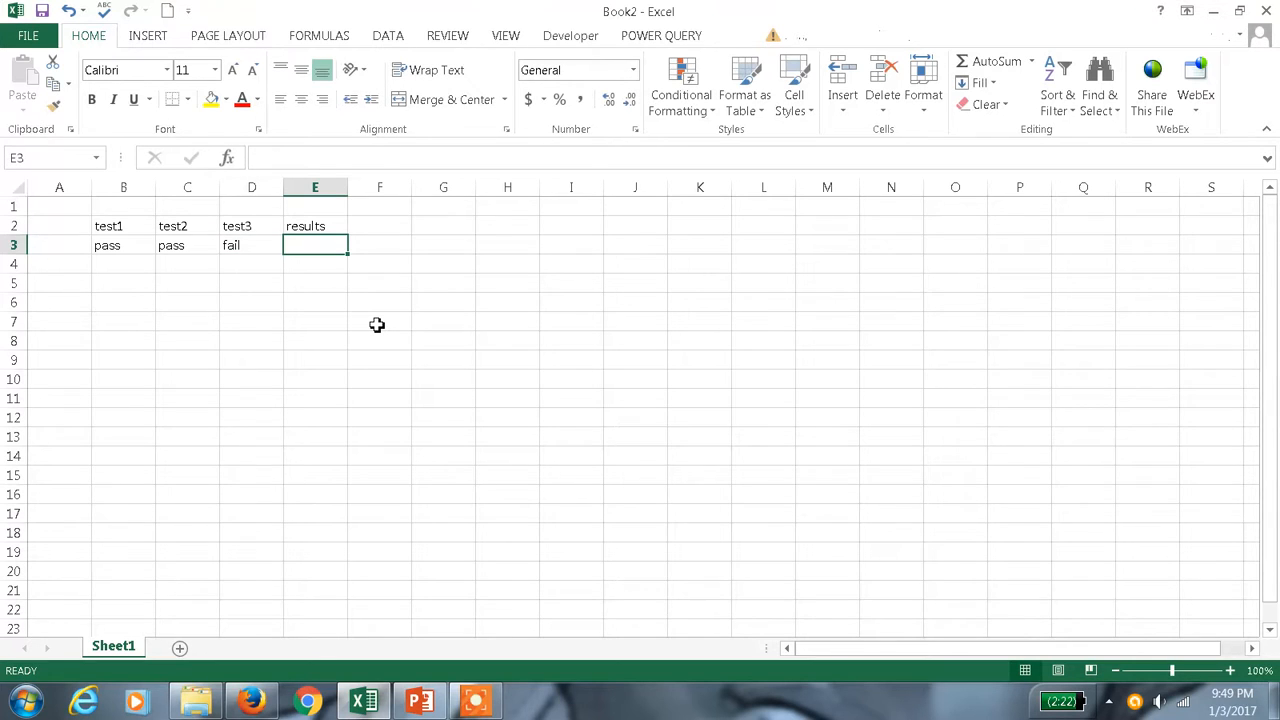
Fill the second data row, B4:D4, with pass in all three test columns
key(Left)
key(Left)
key(Left)
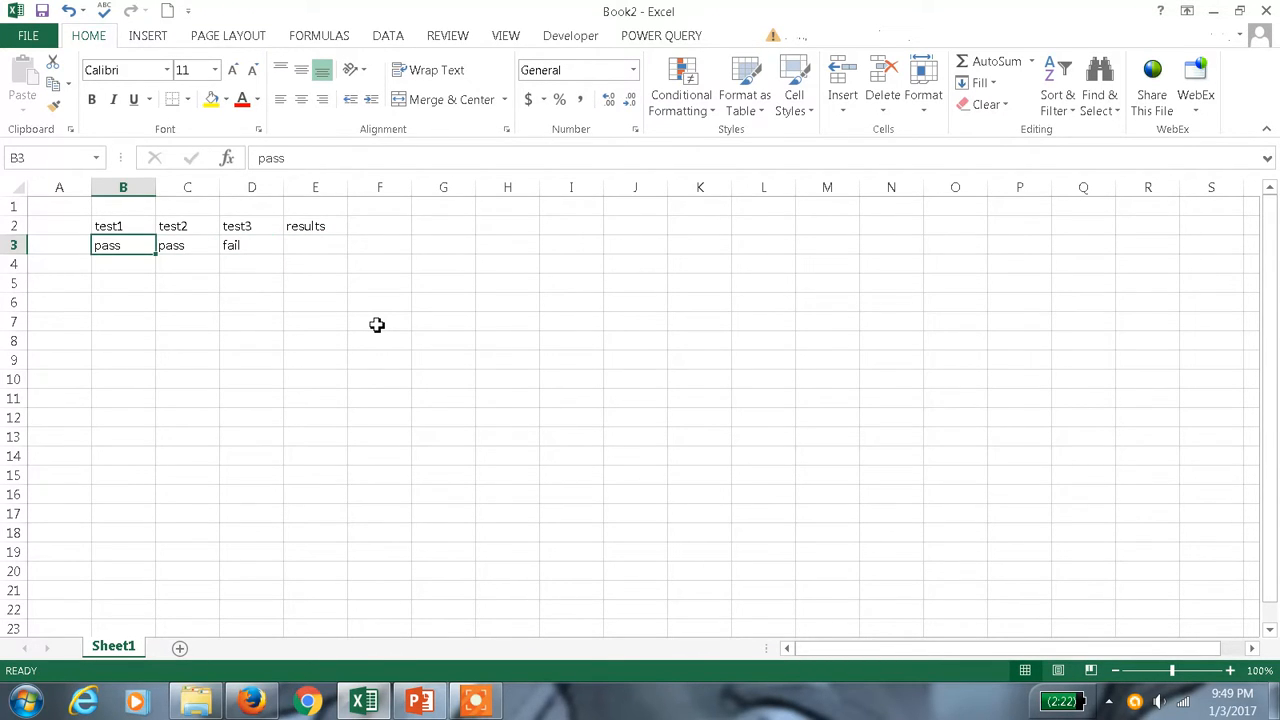
key(Down)
text(pass)
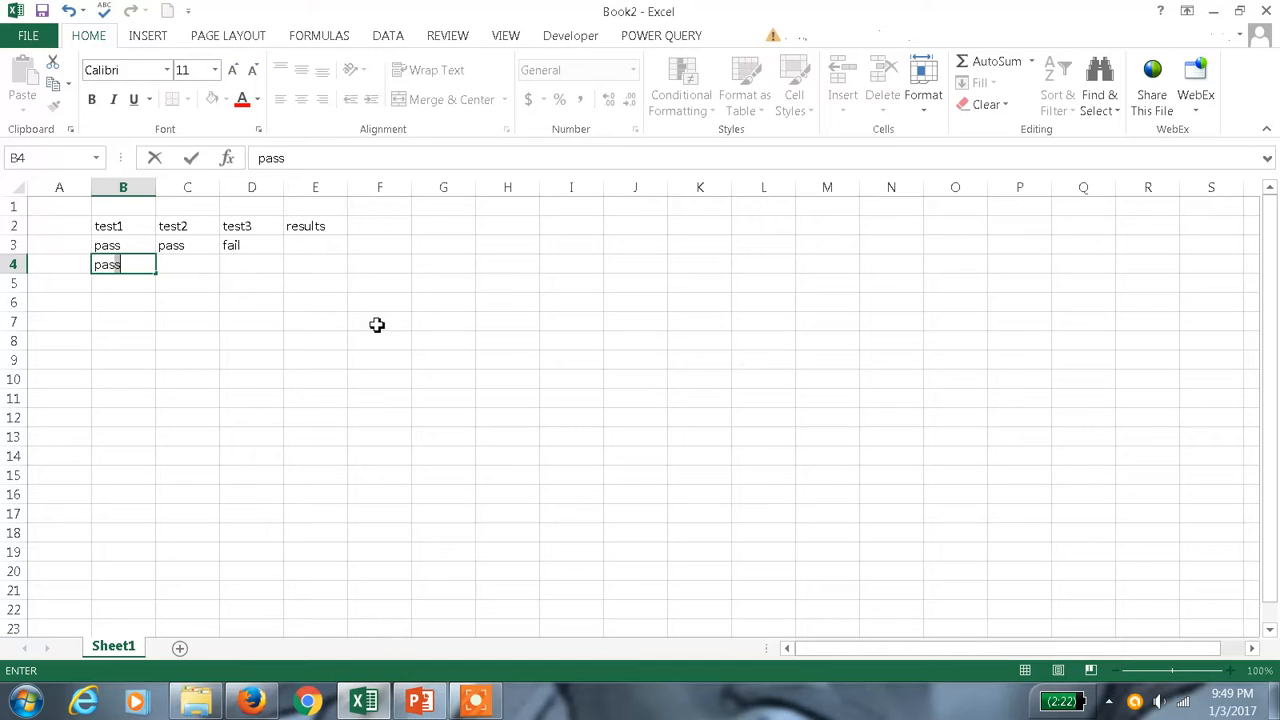
key(Tab)
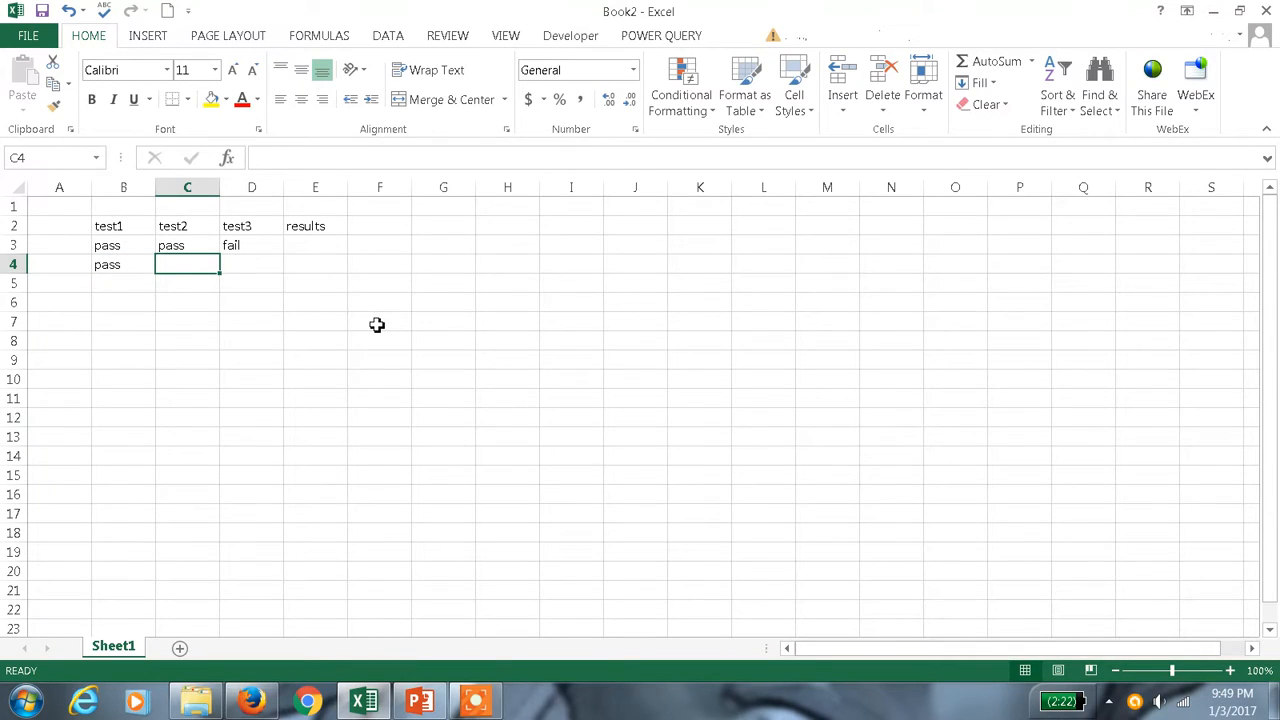
text(pass)
key(Tab)
text(paa)
key(BackSpace)
text(ss)
key(Return)
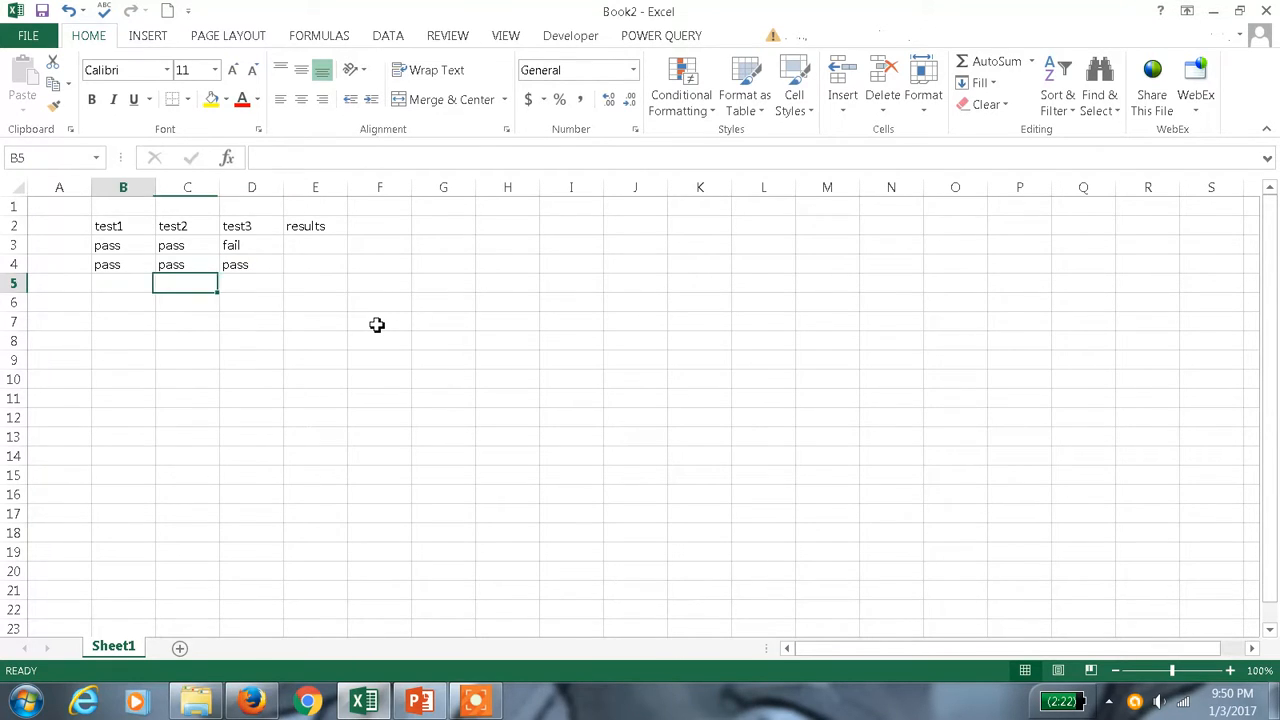
Fill the third data row, B5:D5, with fail, pass and pass
text(fail)
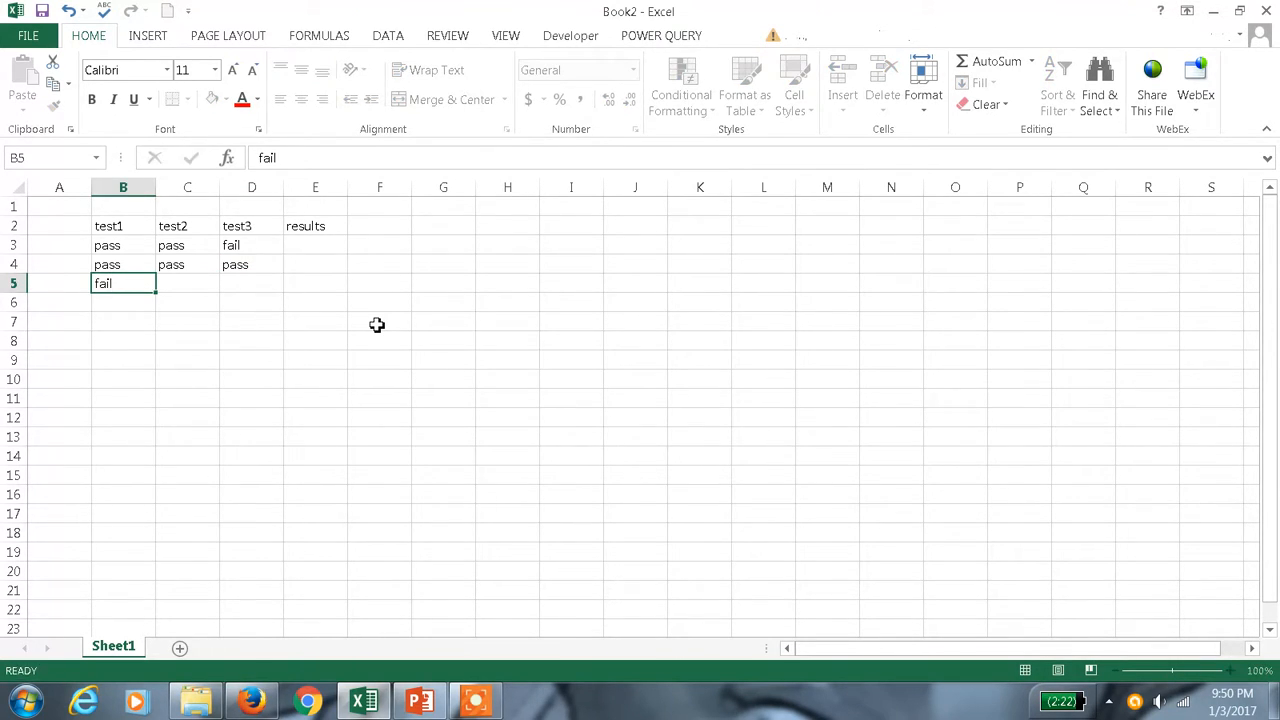
key(Tab)
text(pass)
key(Tab)
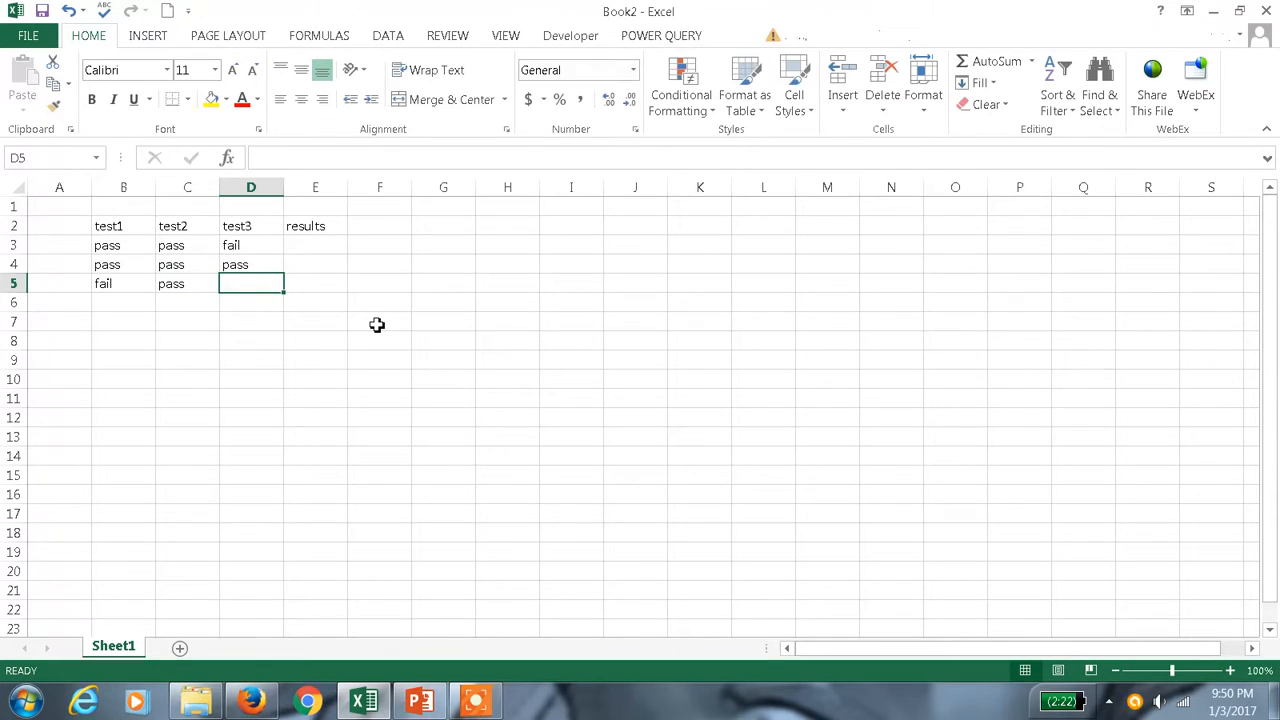
text(pass)
Add the header no in A2 and number the rows 1, 2 and 3 in A3:A5
key(shift+Tab)
key(Home)
key(Up)
key(Up)
key(Up)
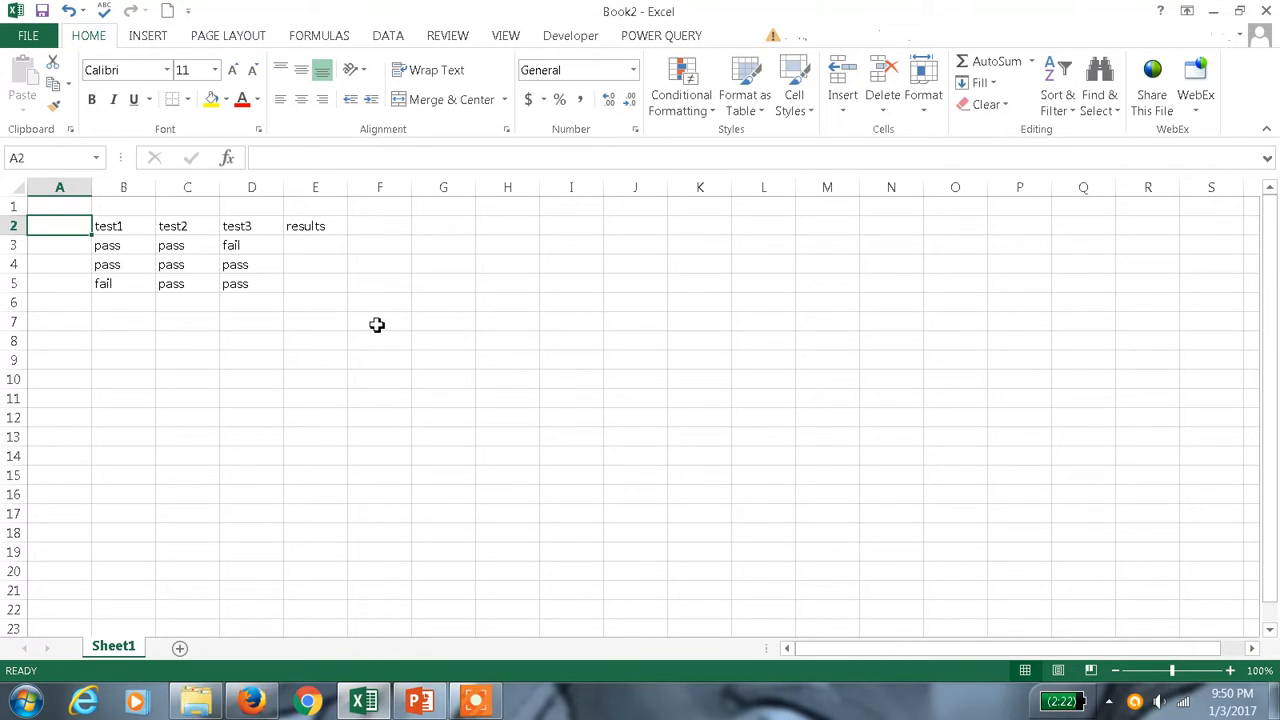
text(no)
key(Return)
text(1)
key(Return)
text(2)
key(Return)
text(3)
Start an AND formula in the results cell E3 with the first condition B3="pass"
key(Up)
key(Up)
key(Up)
key(Right)
key(Down)
key(Right)
key(Right)
key(Right)
text(=a)
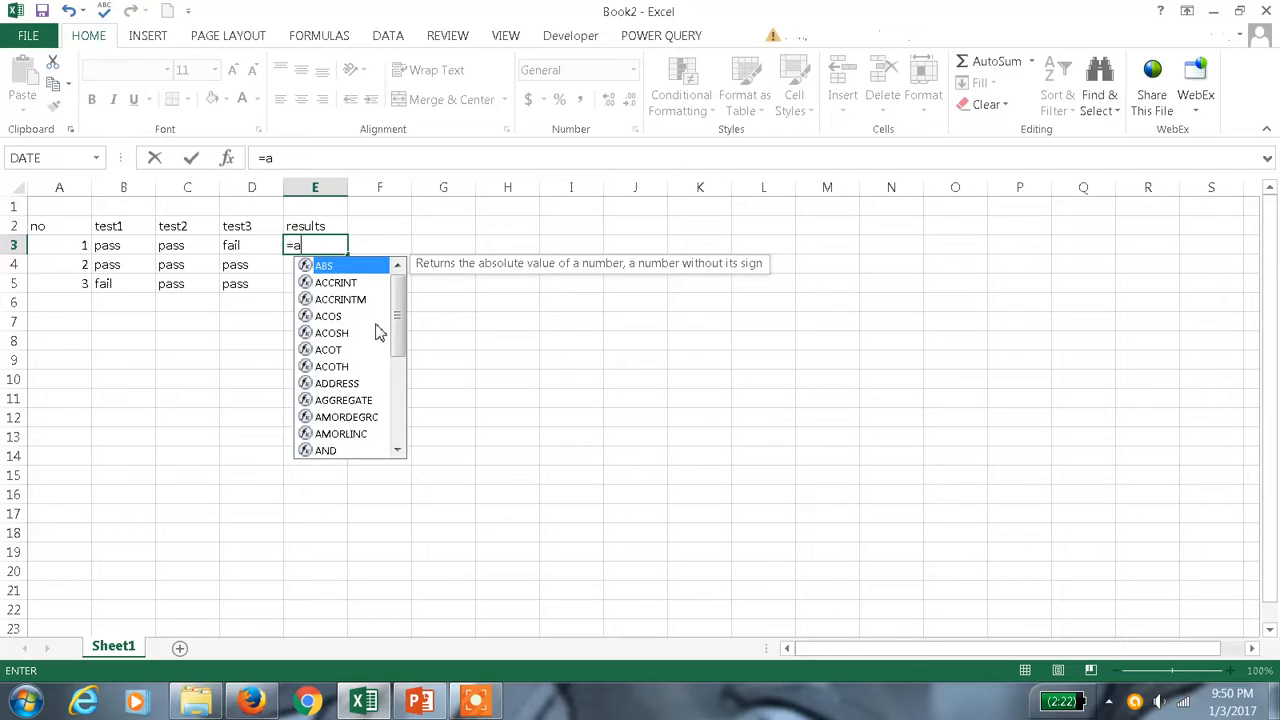
text(nd()
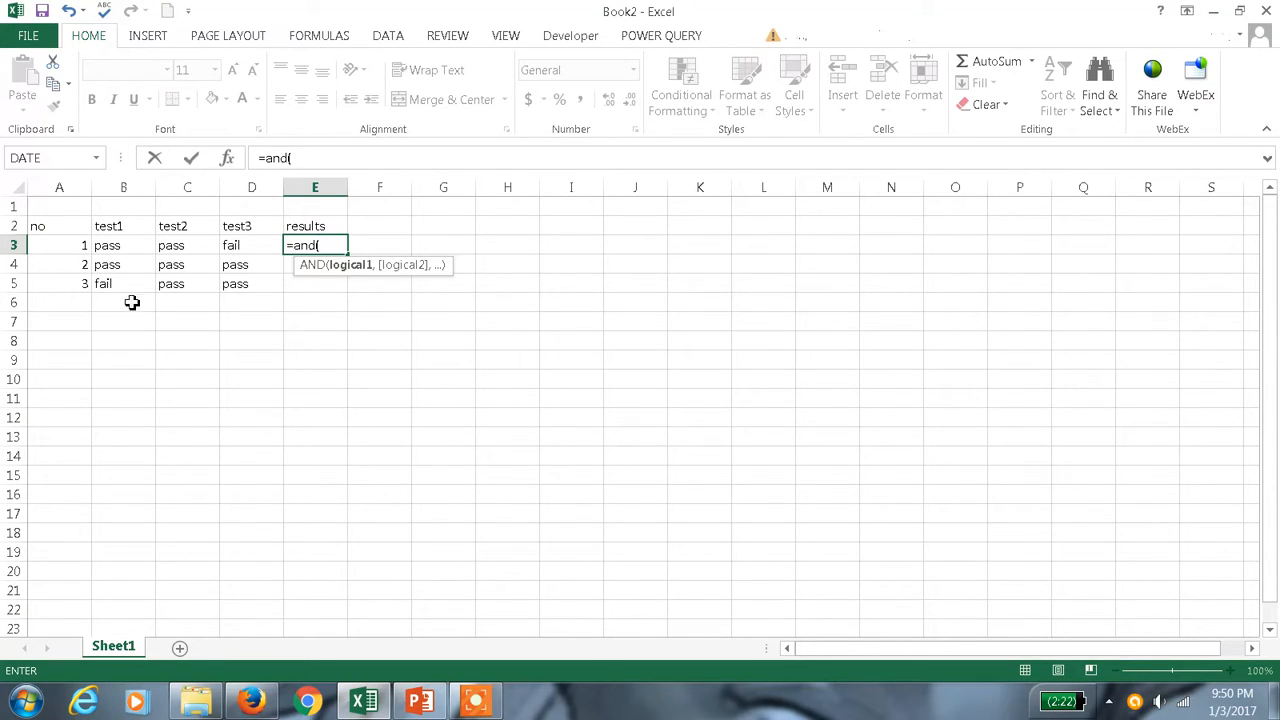
click(126, 250)
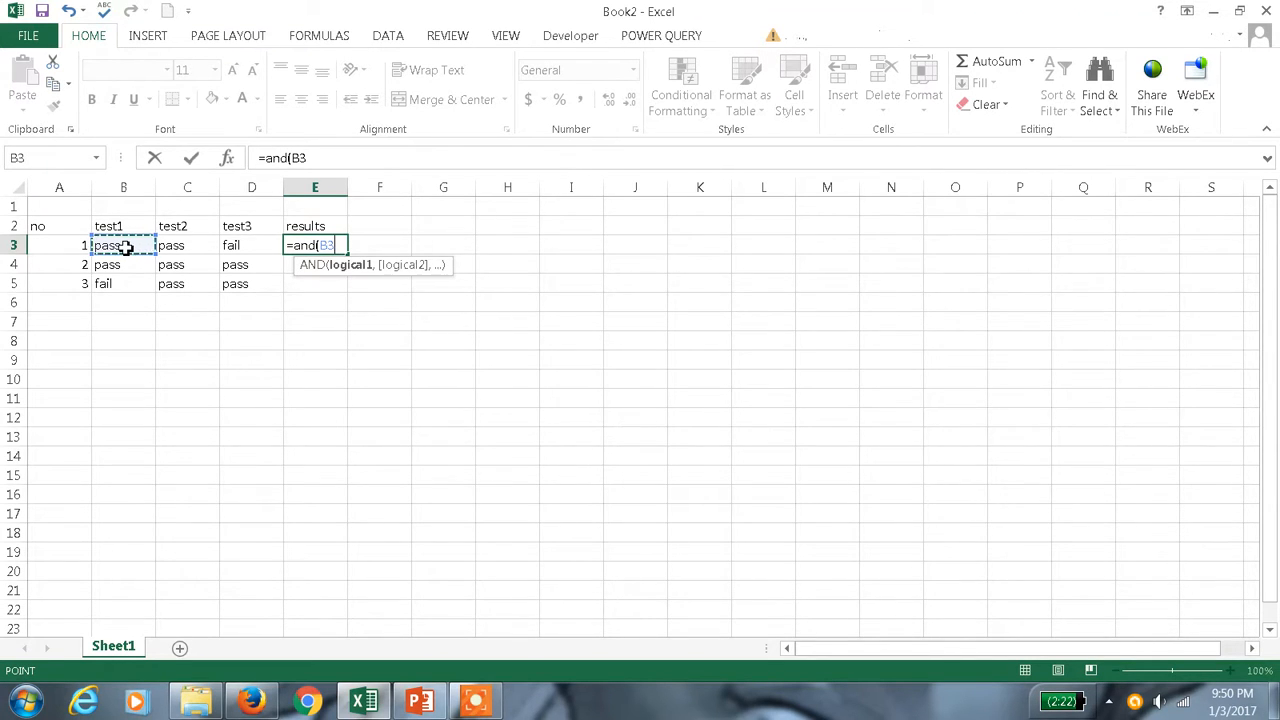
text(="pass",)
Add the conditions C3="pass" and D3="pass" to the AND formula and enter it, accepting the proposed correction
key(Left)
key(Left)
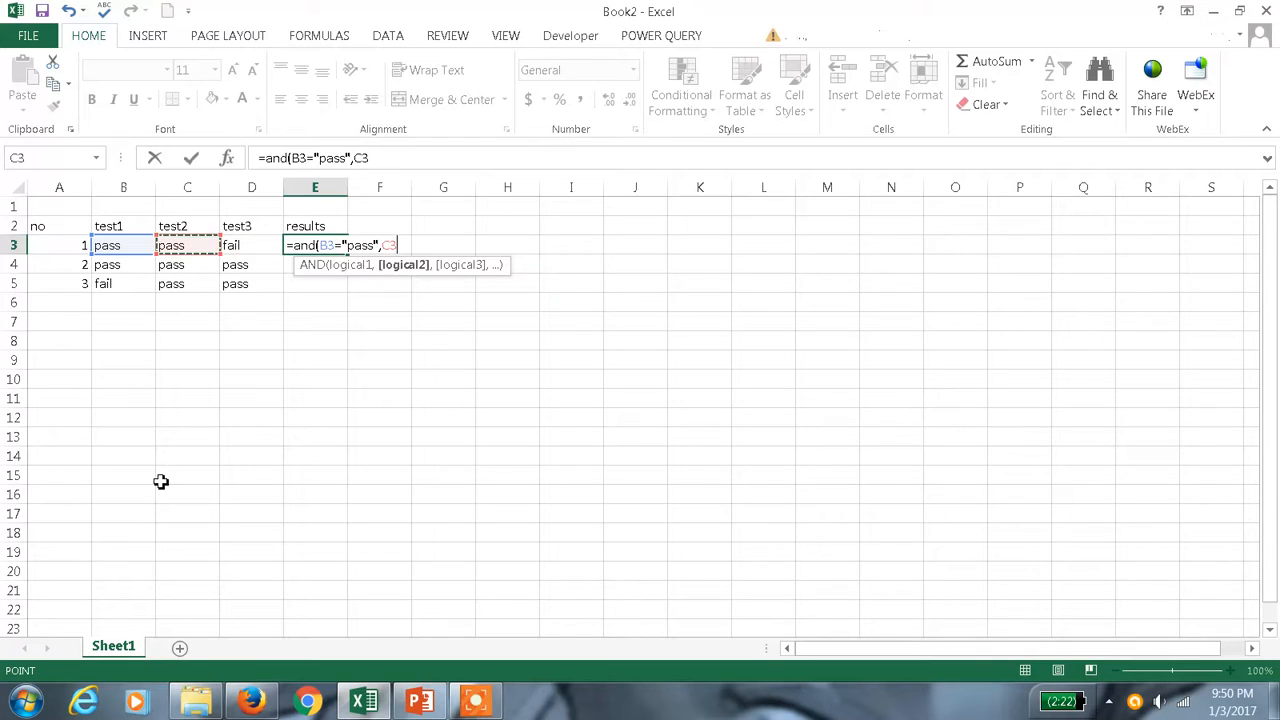
text(="pass)
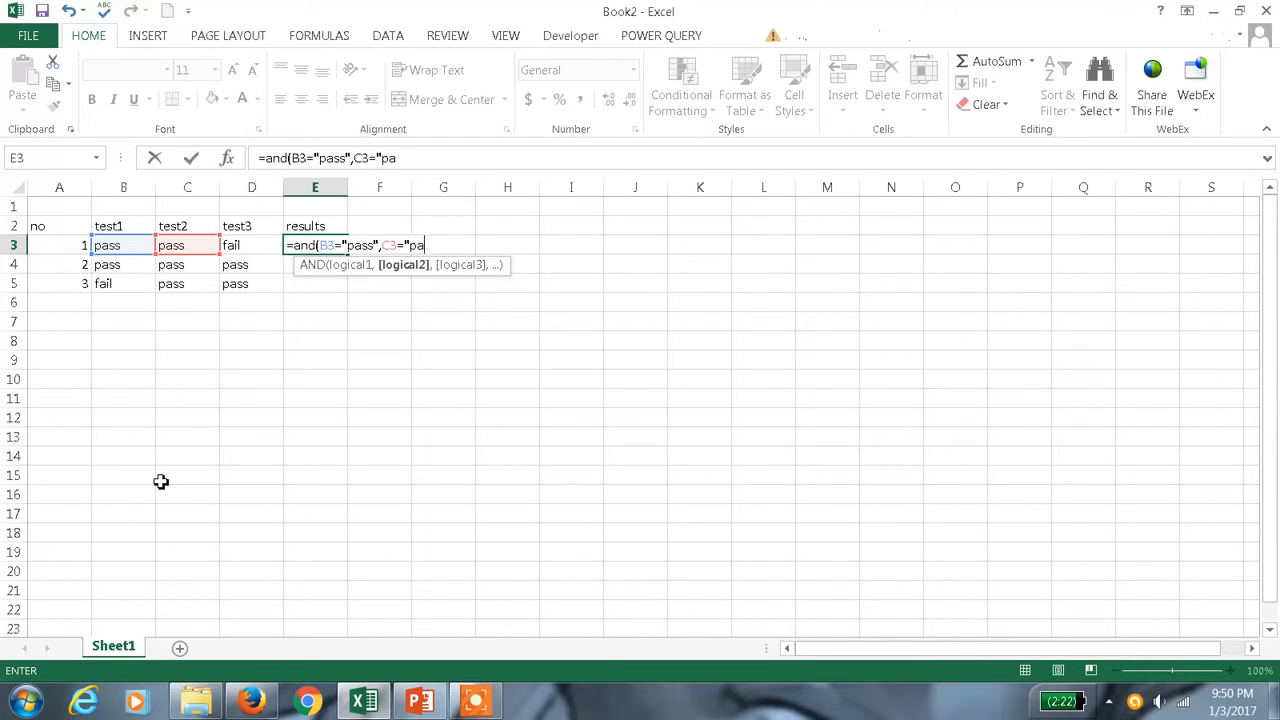
text(",)
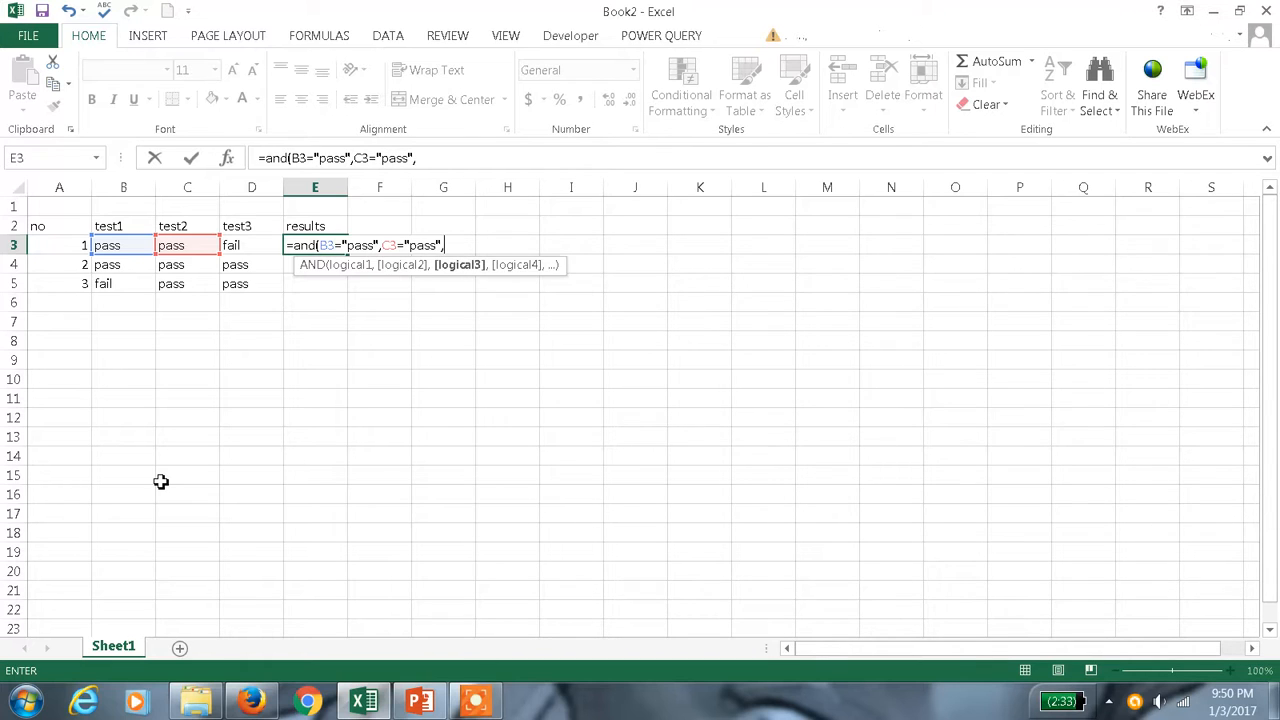
key(Left)
key(Left)
key(Right)
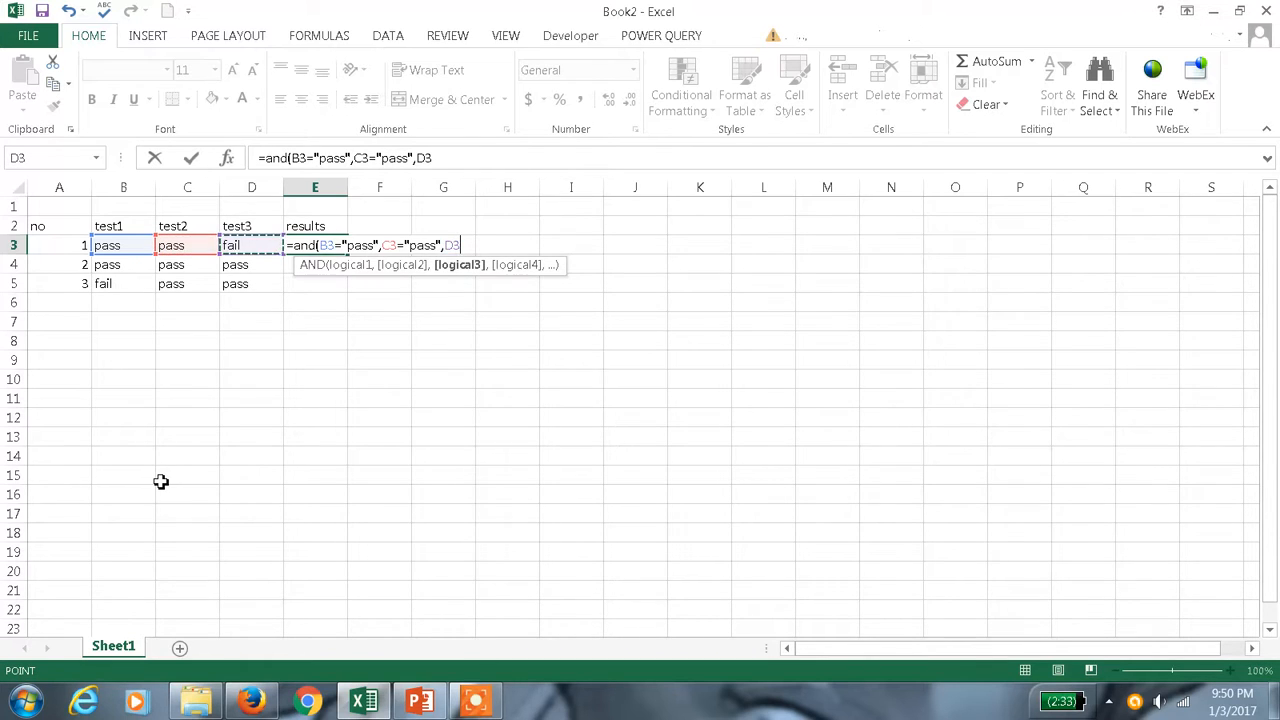
text(=)
text("pass)
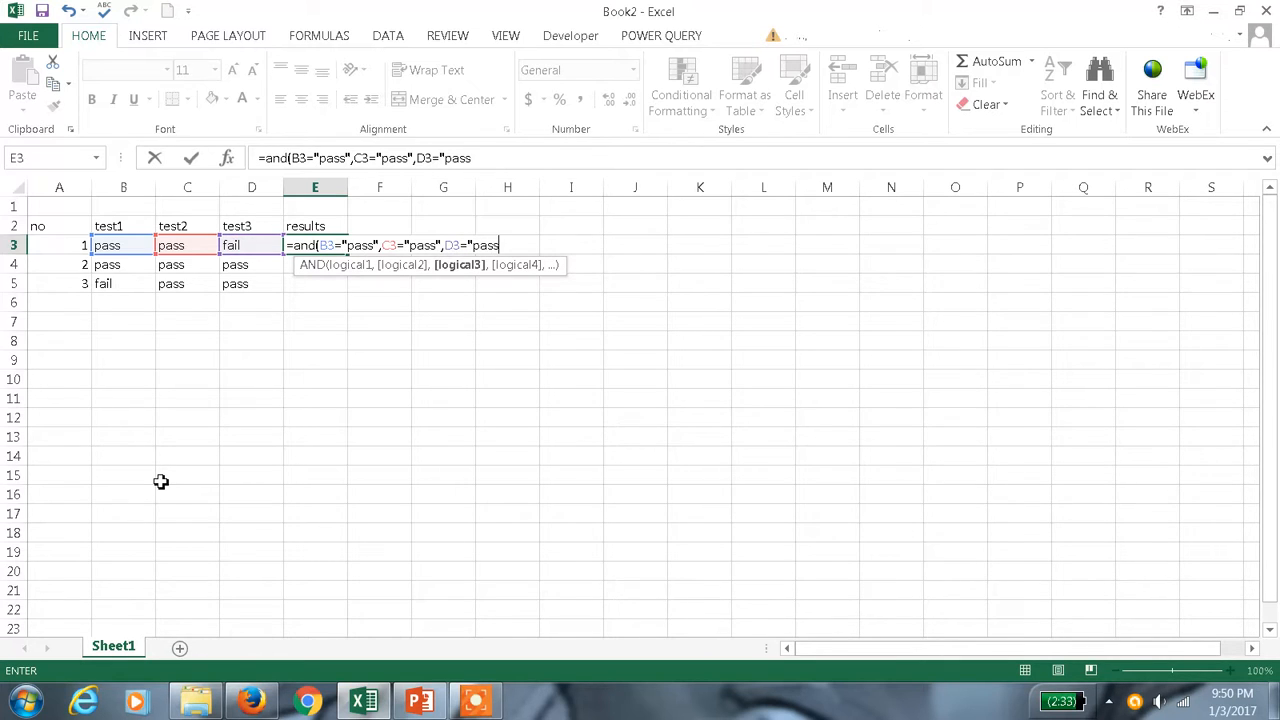
text("))
key(Return)
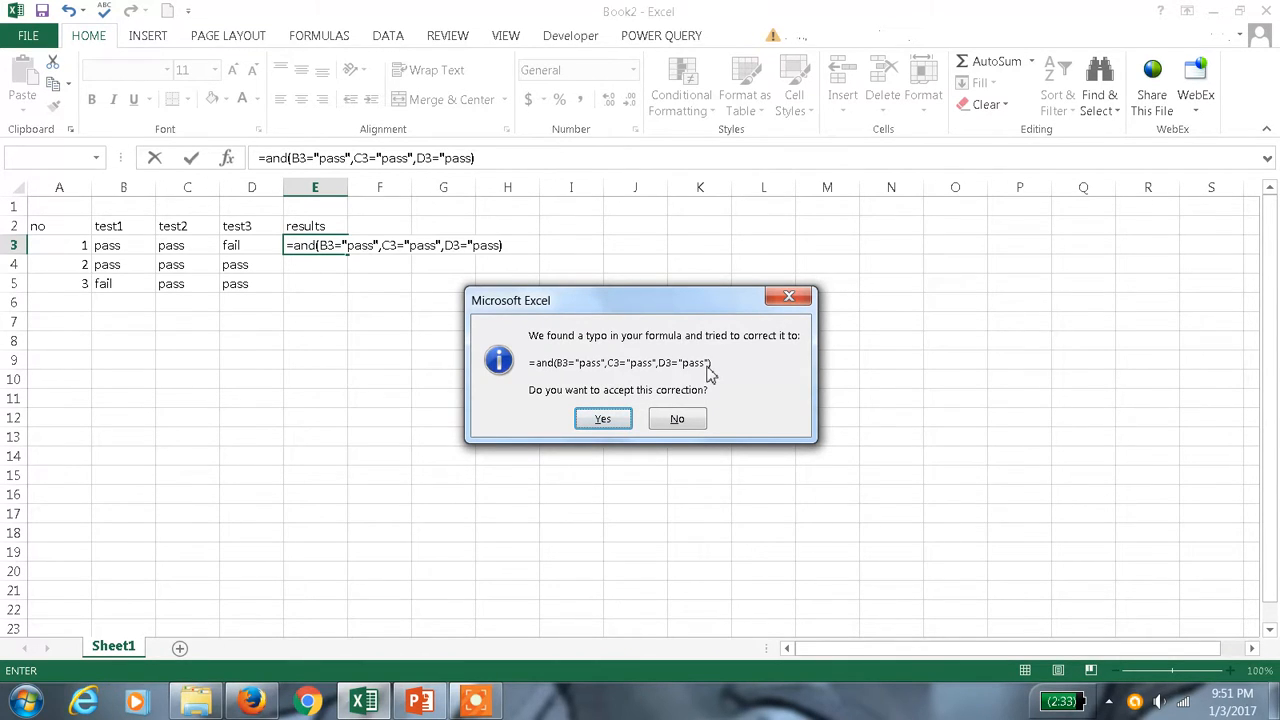
click(616, 414)
Fill the AND formula from E3 down through E5
drag(334, 245, 332, 276)
key(ctrl+d)
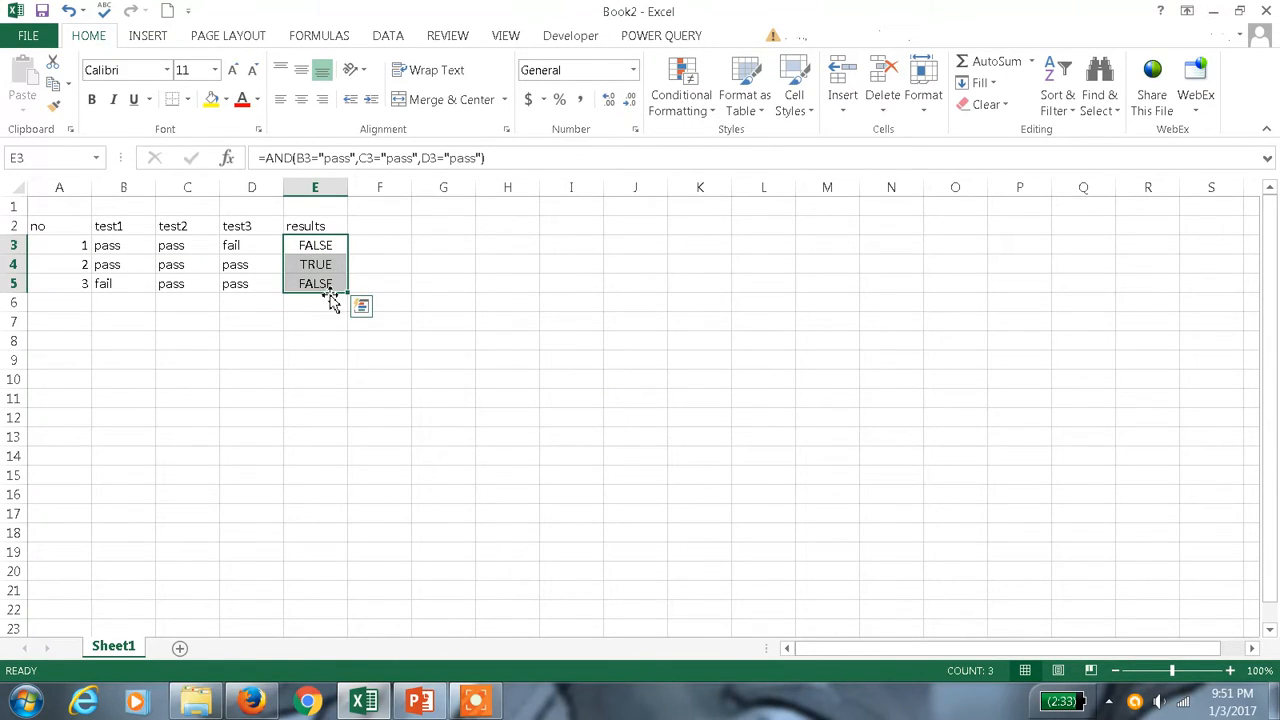
Compare the test entries in rows 3 to 5 with their AND results in column E
drag(127, 265, 234, 266)
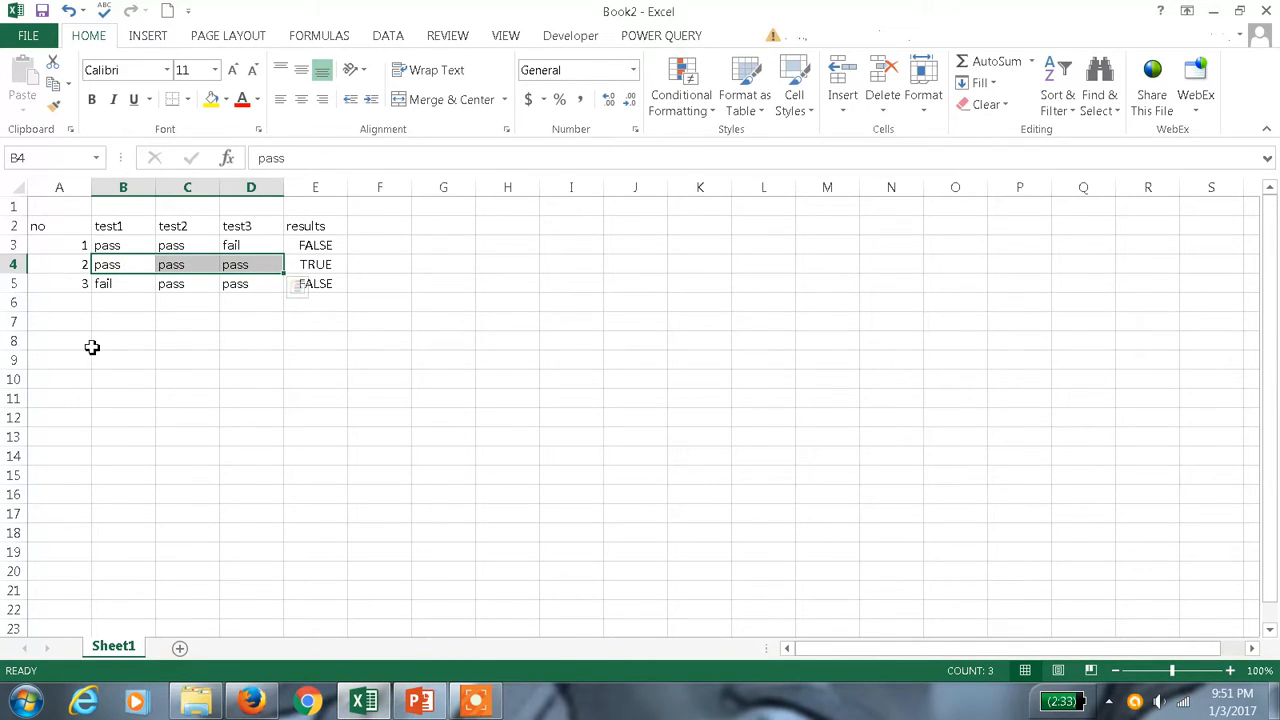
click(314, 264)
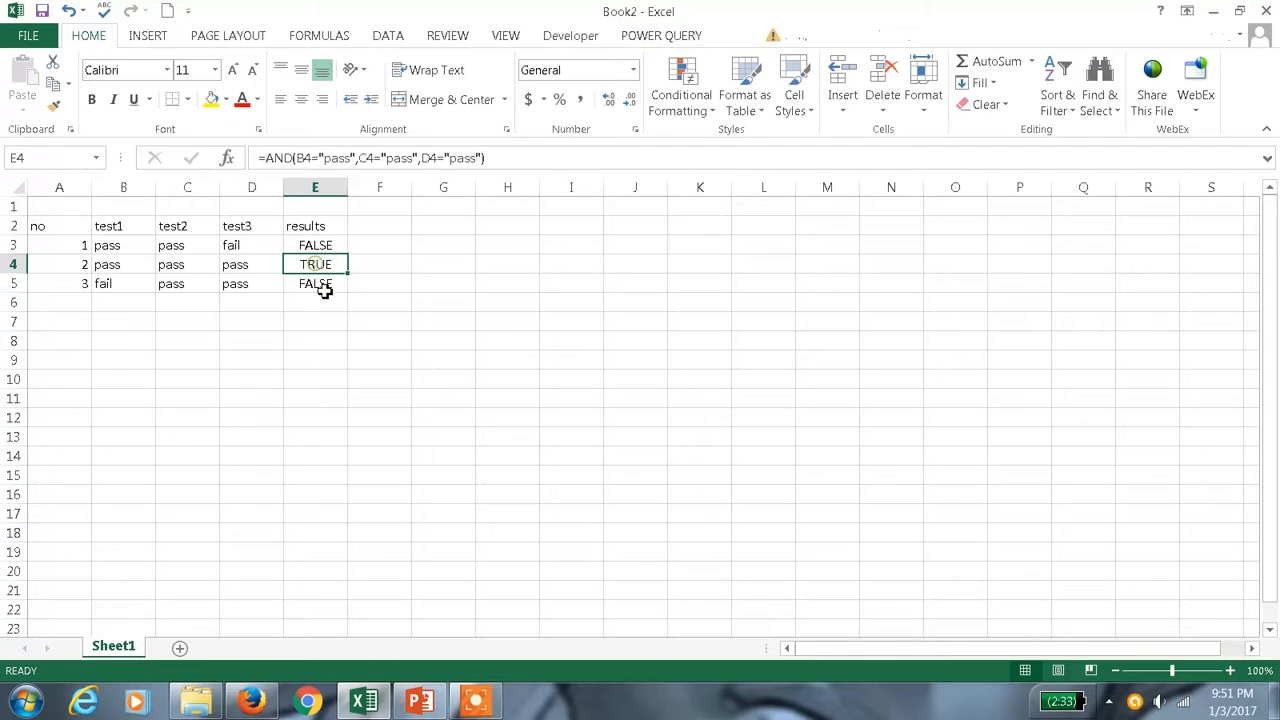
click(123, 287)
click(200, 286)
click(234, 278)
click(110, 283)
click(300, 282)
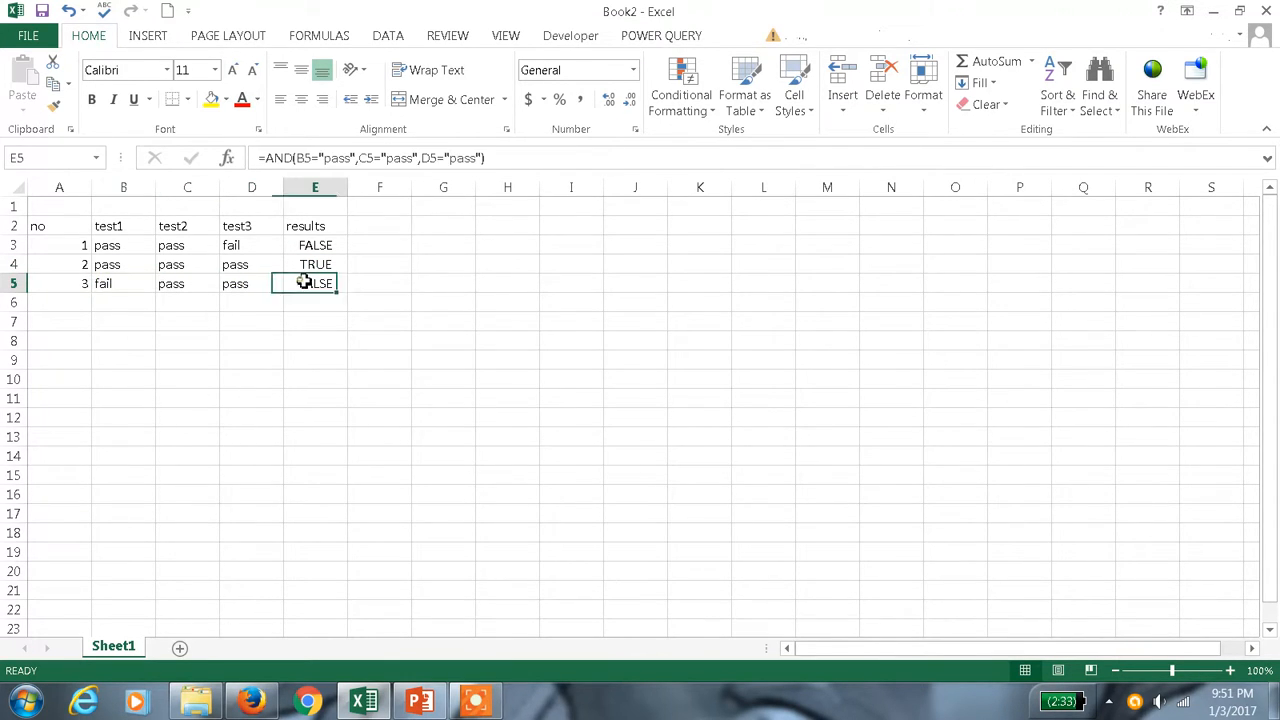
click(241, 246)
click(305, 245)
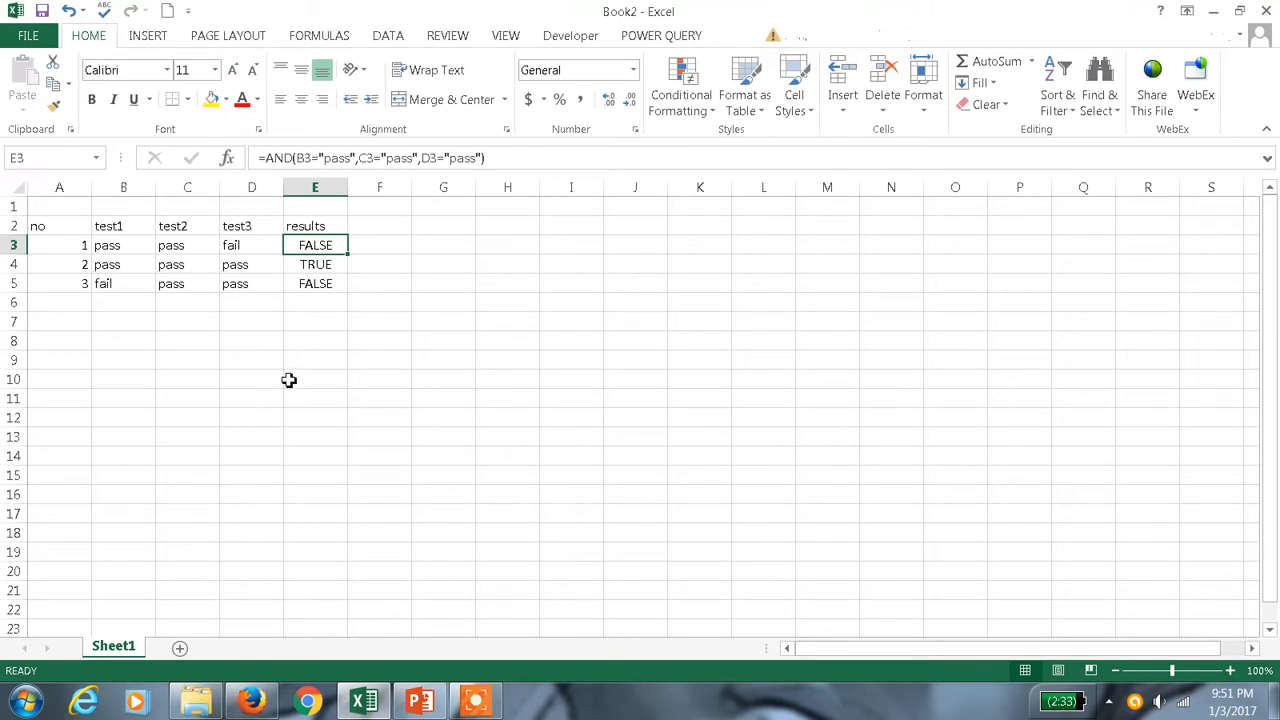
Look at the AND function slide in PowerPoint again and return to the Excel workbook
click(123, 341)
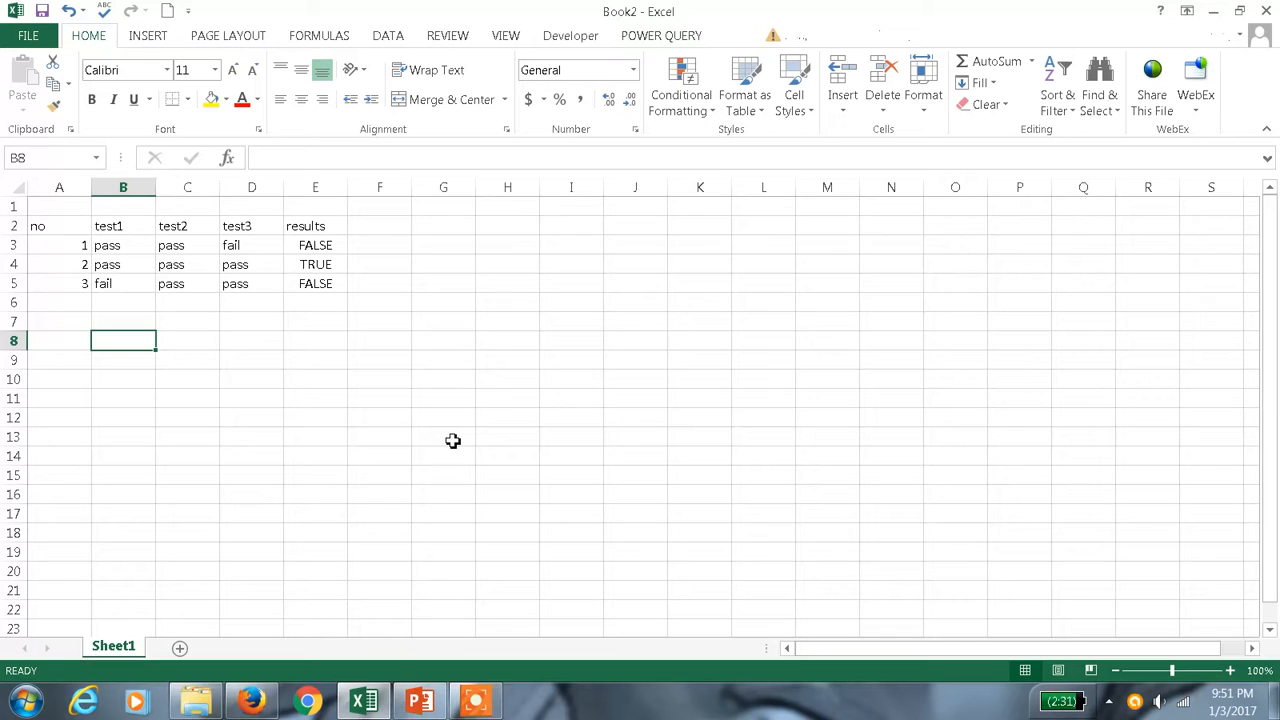
click(425, 700)
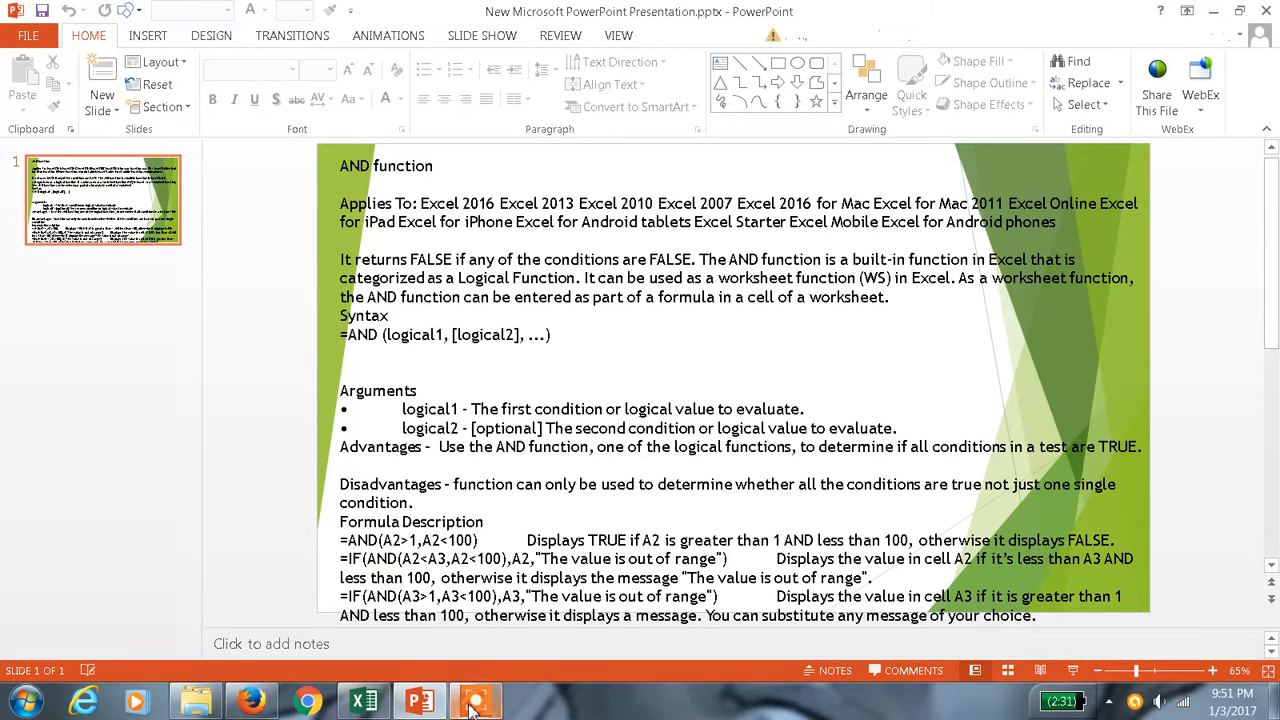
click(366, 702)
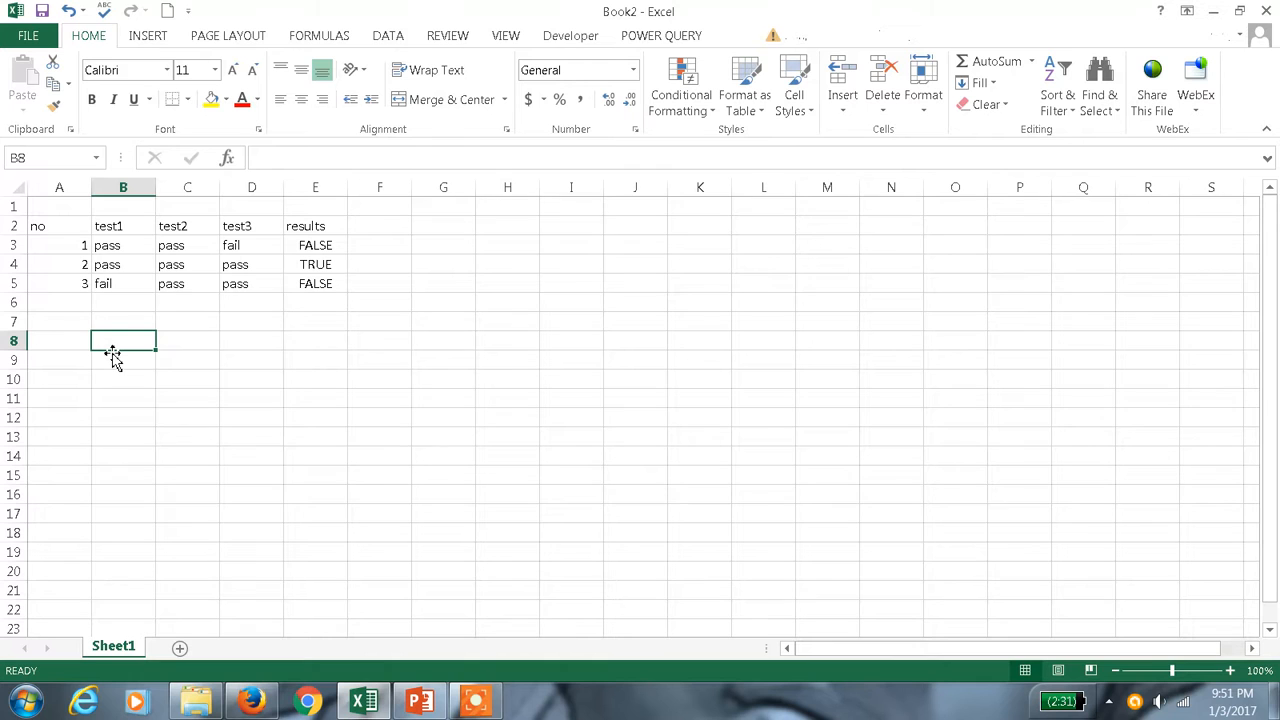
Enter 85 in B8 and the formula =AND(B8>1,B8<100) in C8
text(85)
key(Tab)
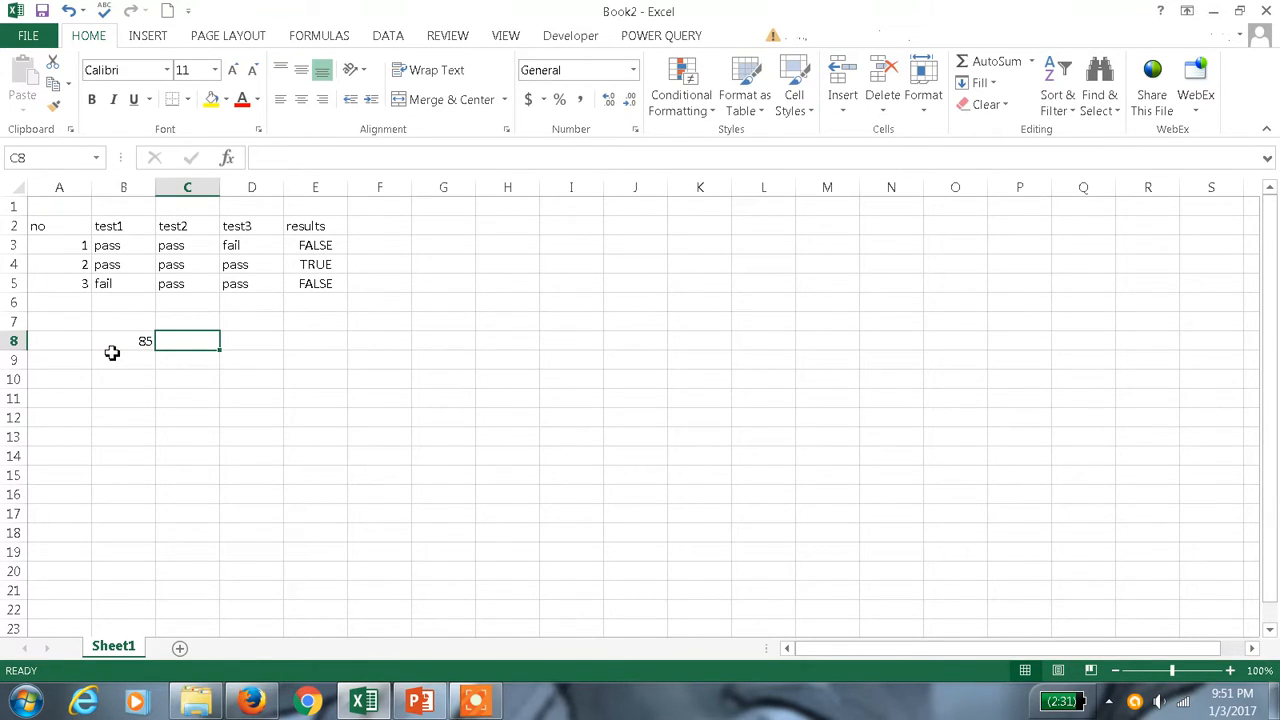
text(=and)
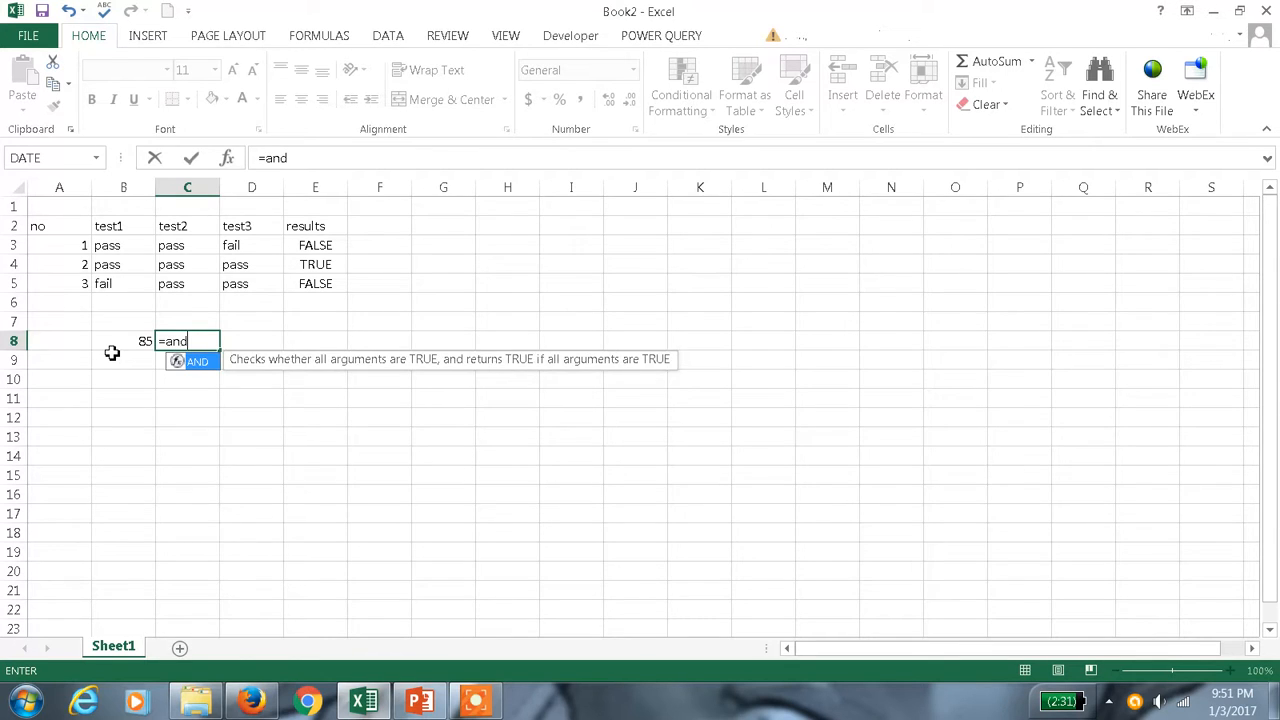
text(()
click(112, 353)
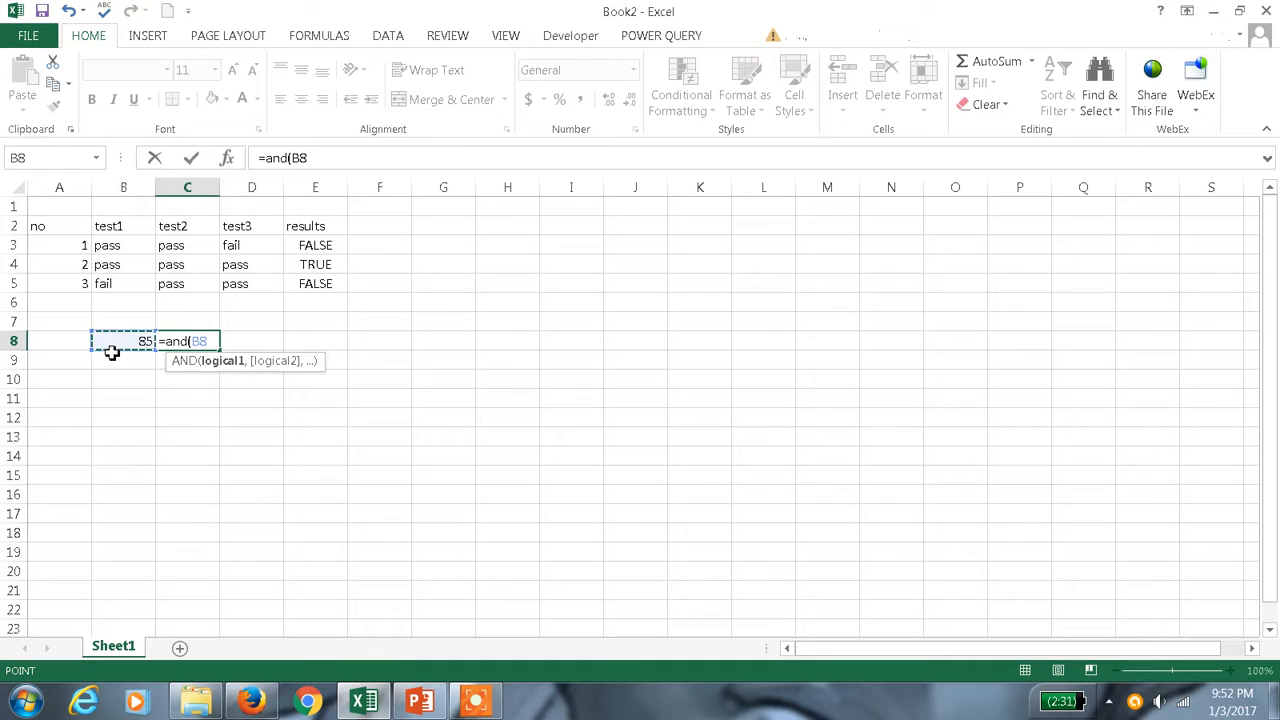
text(>1,)
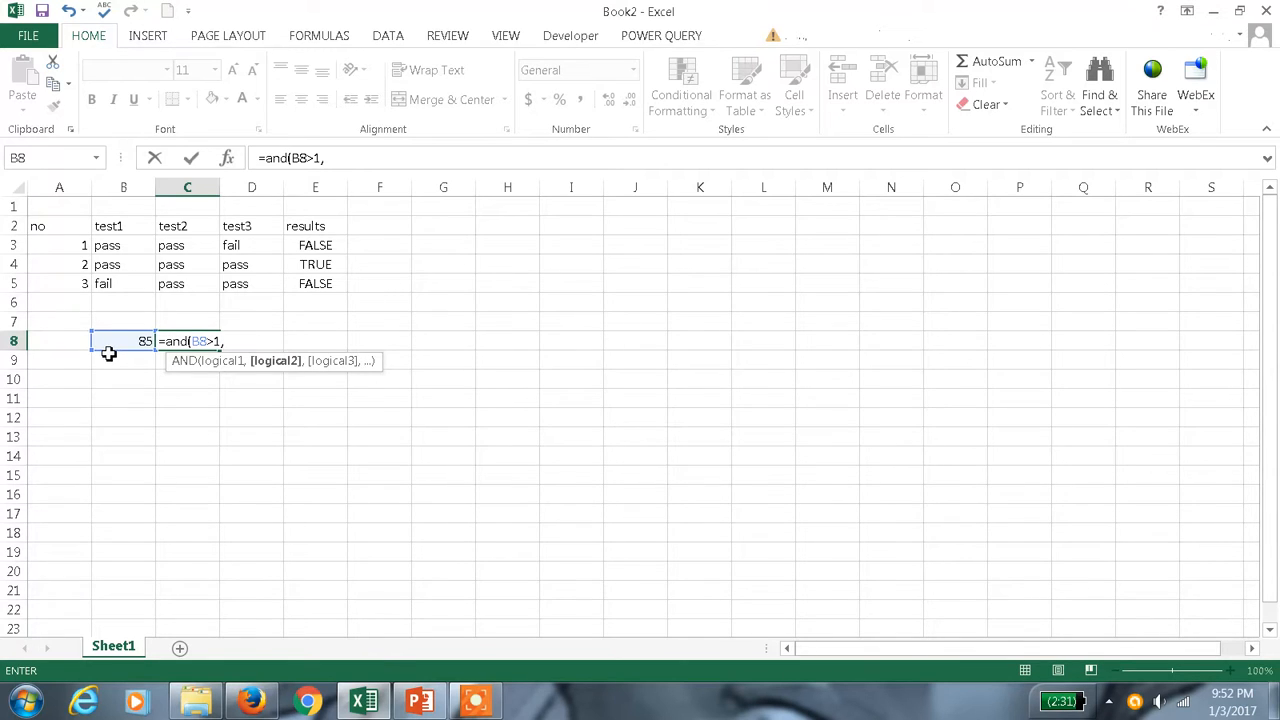
click(110, 348)
text(<)
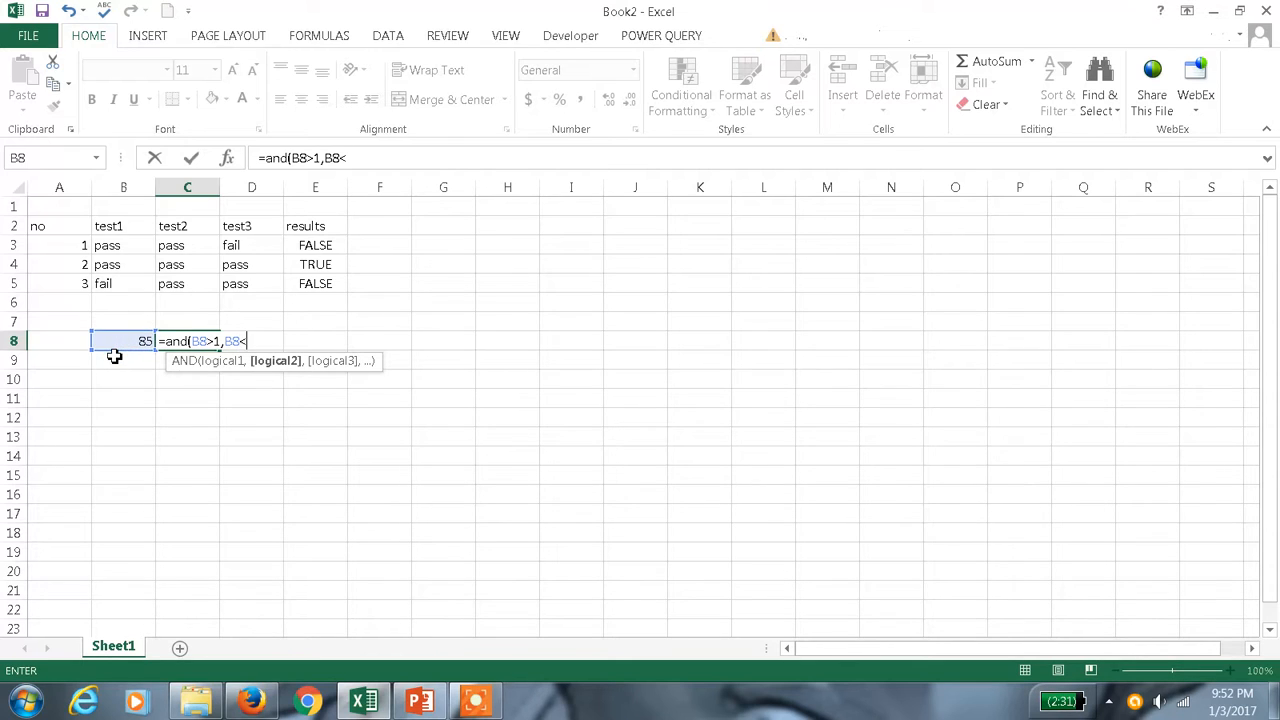
text(100))
key(Return)
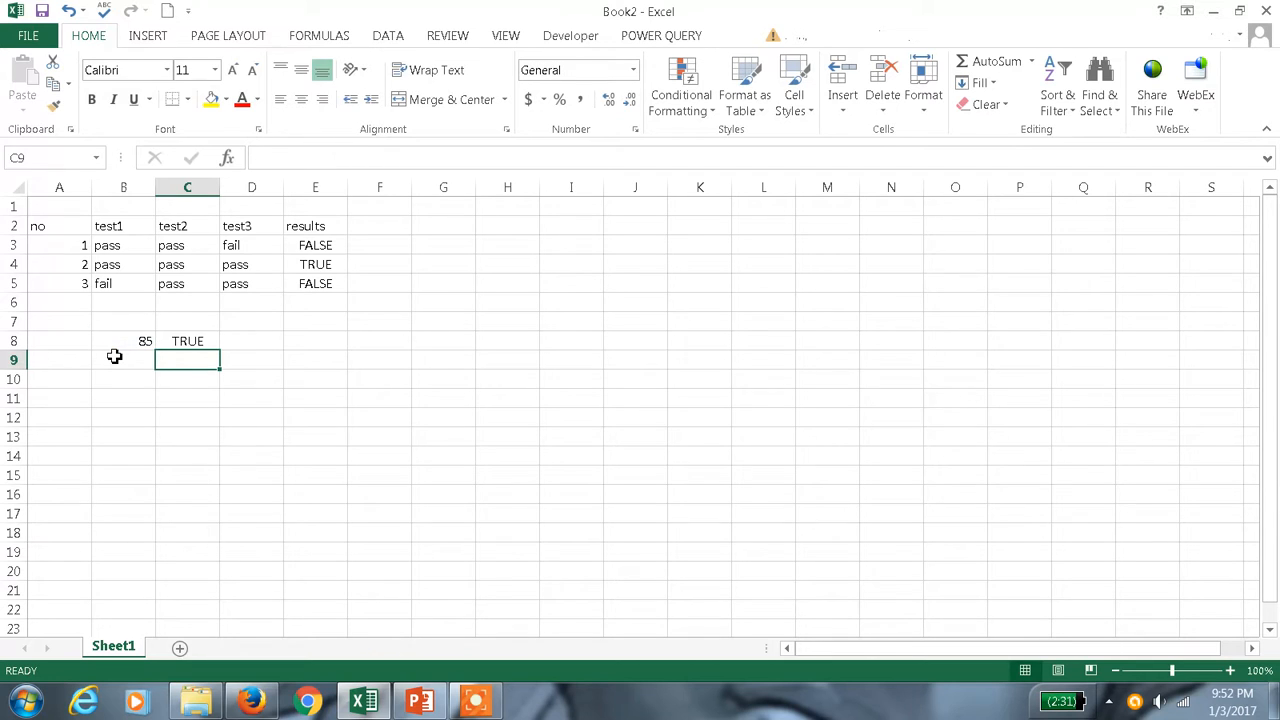
Test the upper limit of the AND formula by entering 100 and 101 in B8 in turn
key(Up)
drag(114, 356, 123, 341)
click(123, 341)
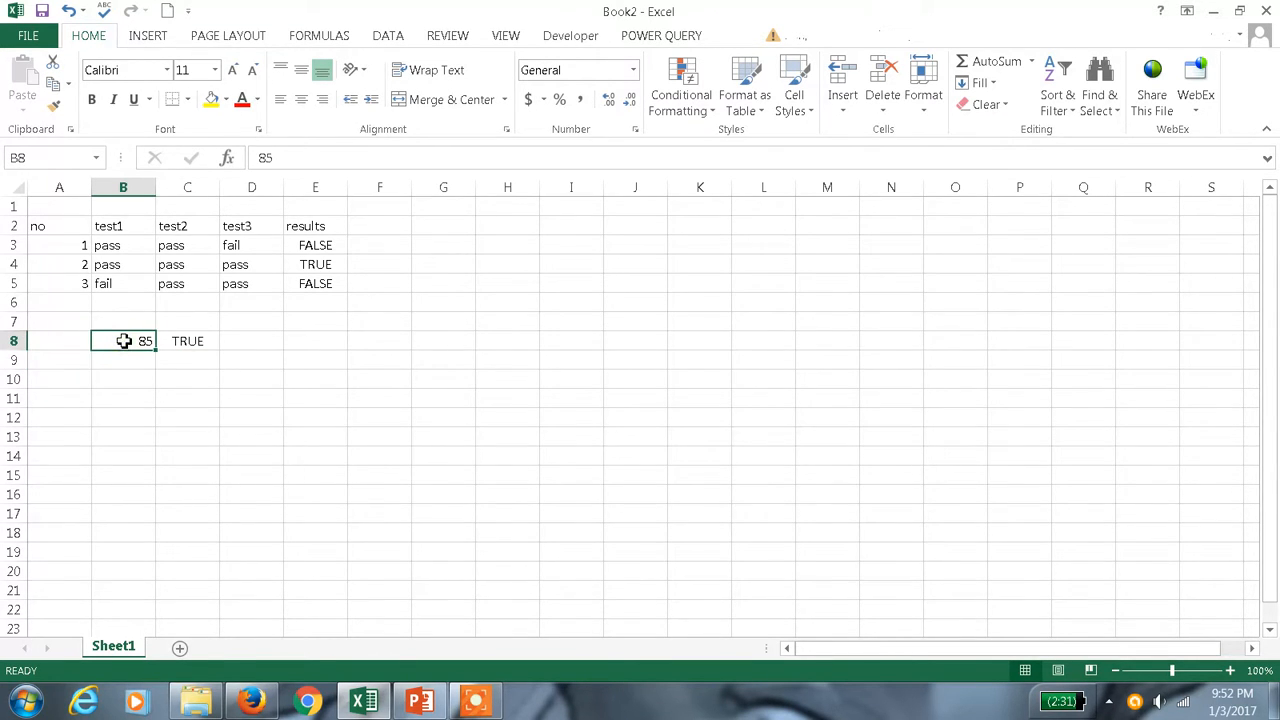
text(100)
key(Return)
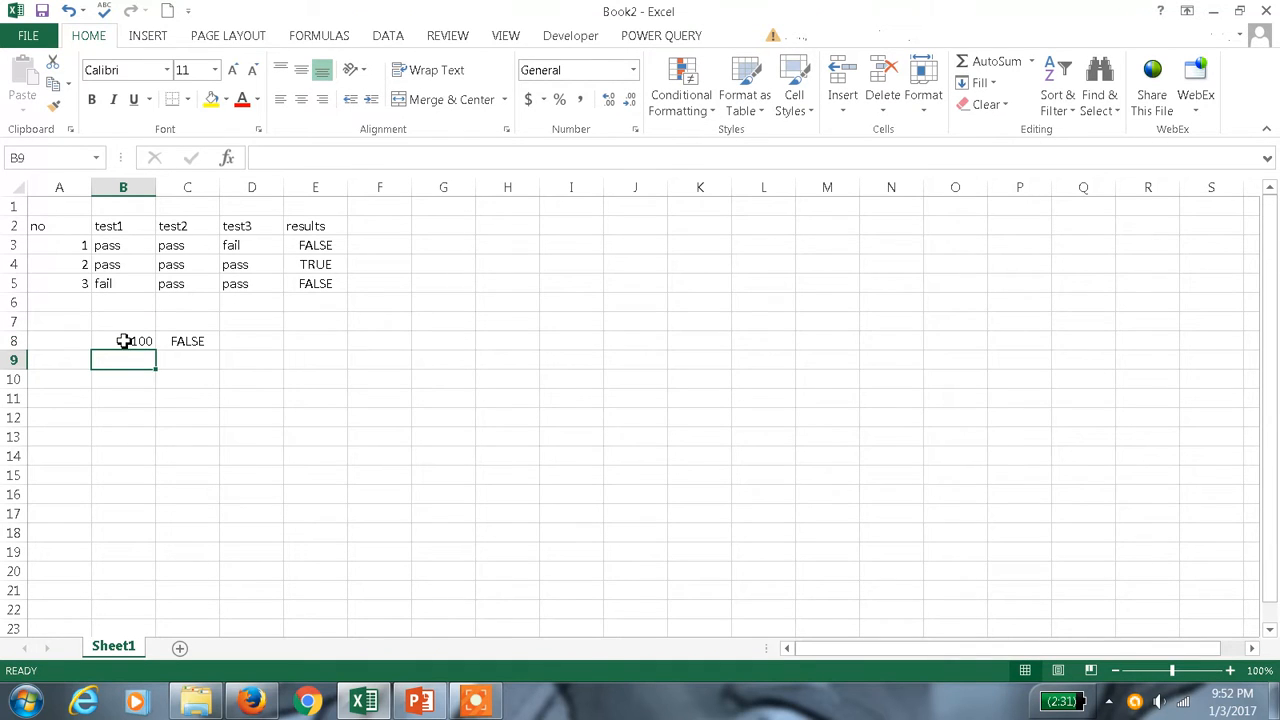
click(123, 341)
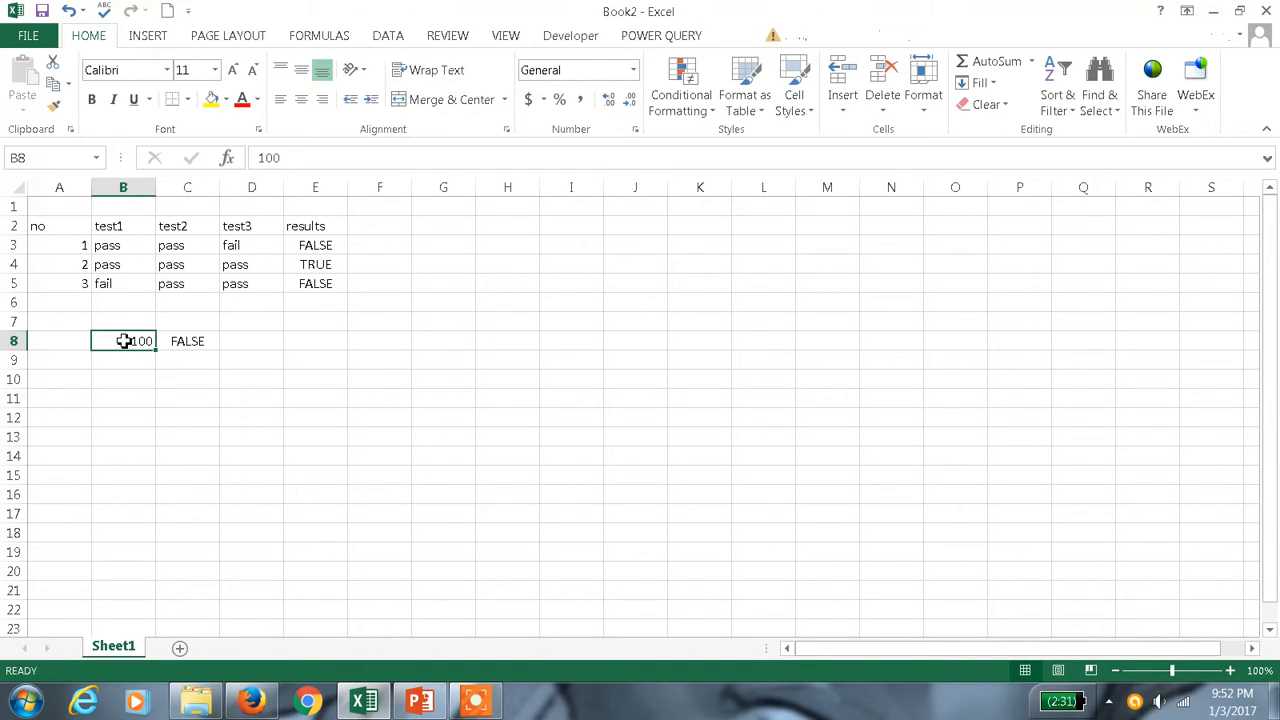
text(101)
key(Return)
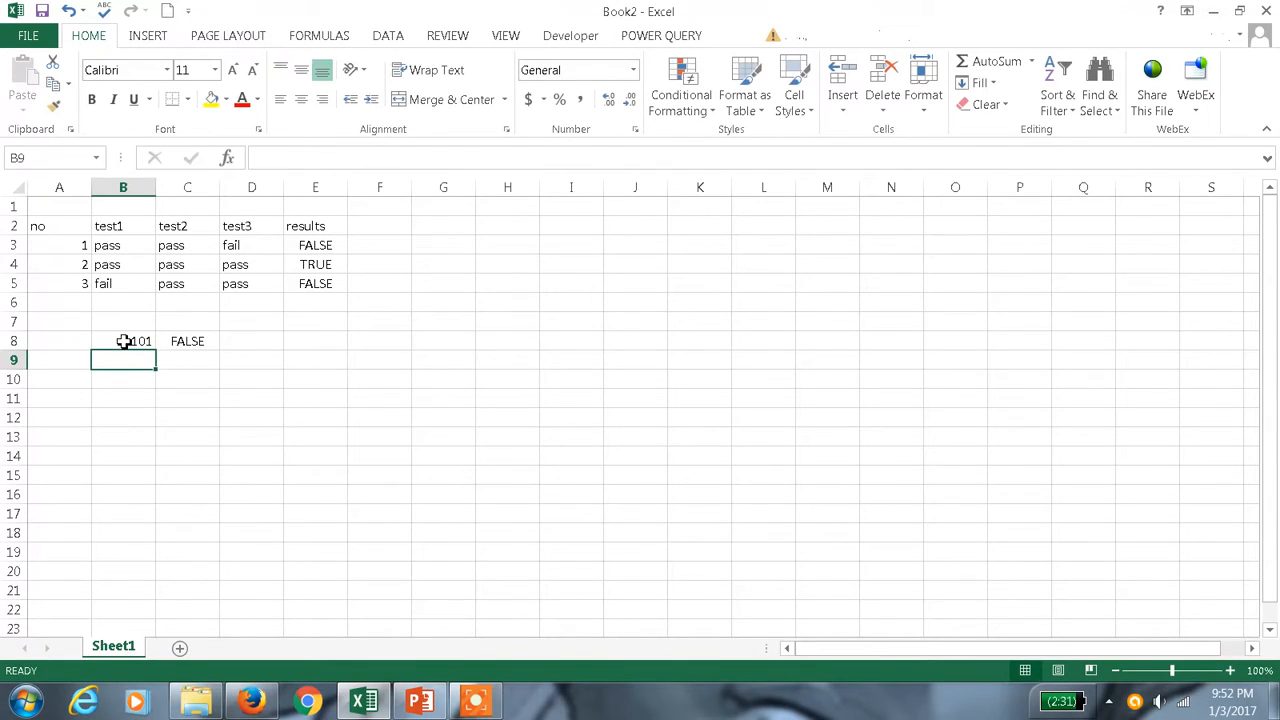
Change the B8 test value to 95 and inspect the AND formula in C8
click(123, 341)
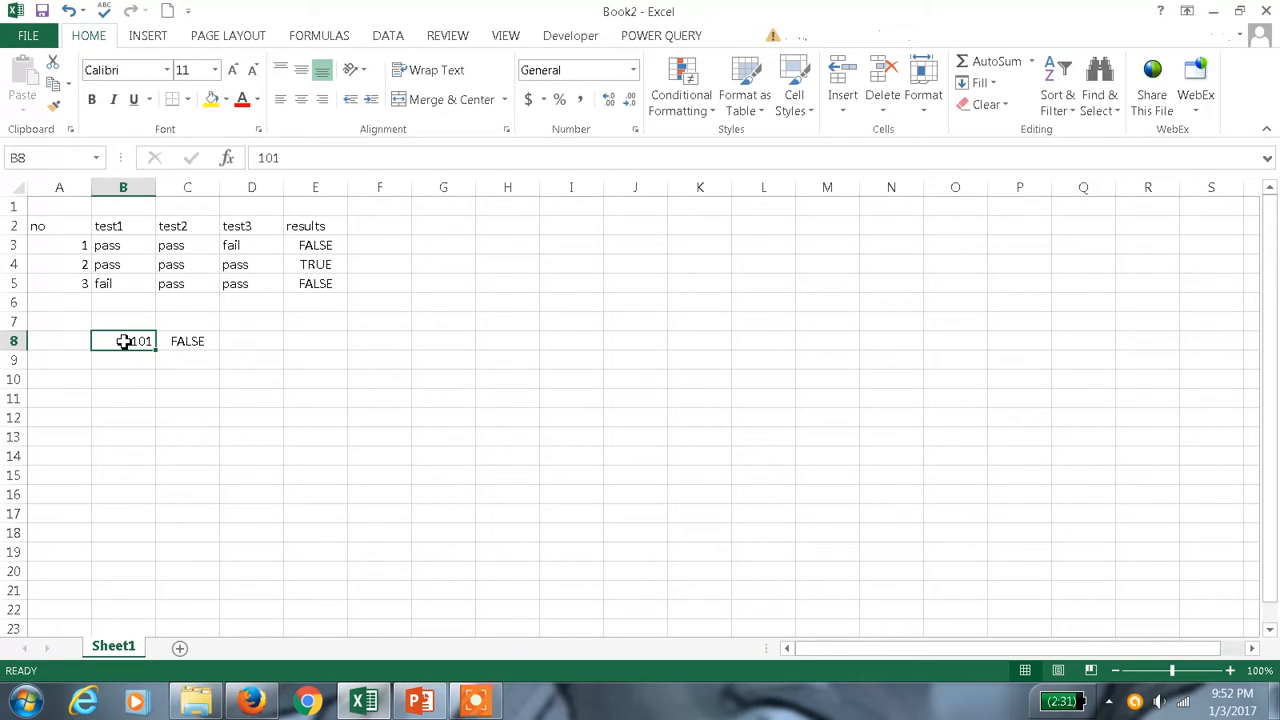
text(95)
key(Return)
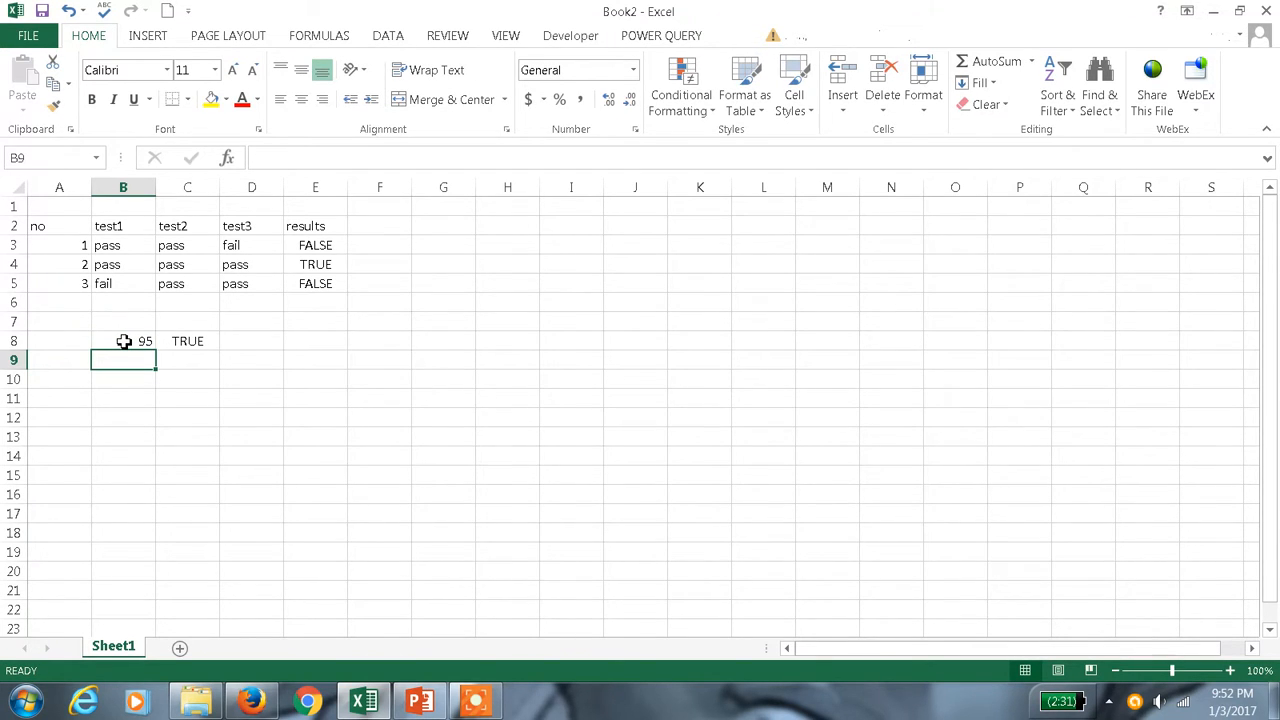
key(Up)
key(Right)
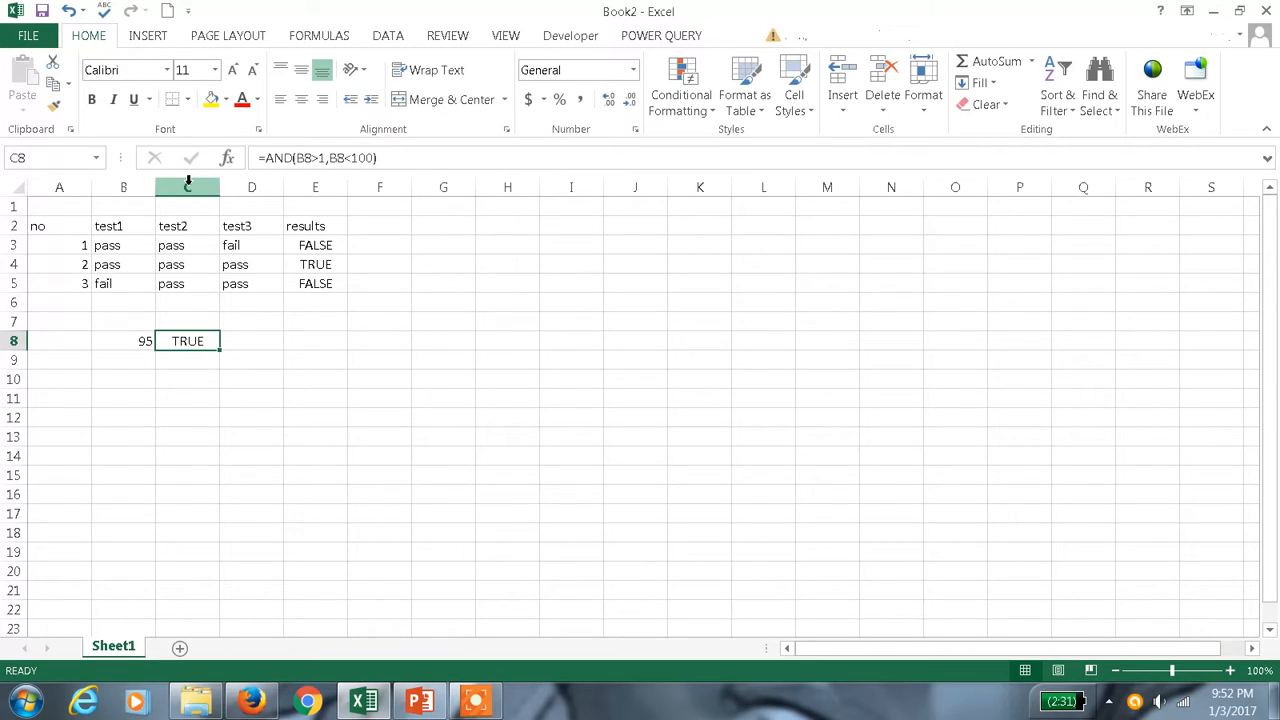
Test the lower limit of the AND formula by setting B8 to 1
key(Left)
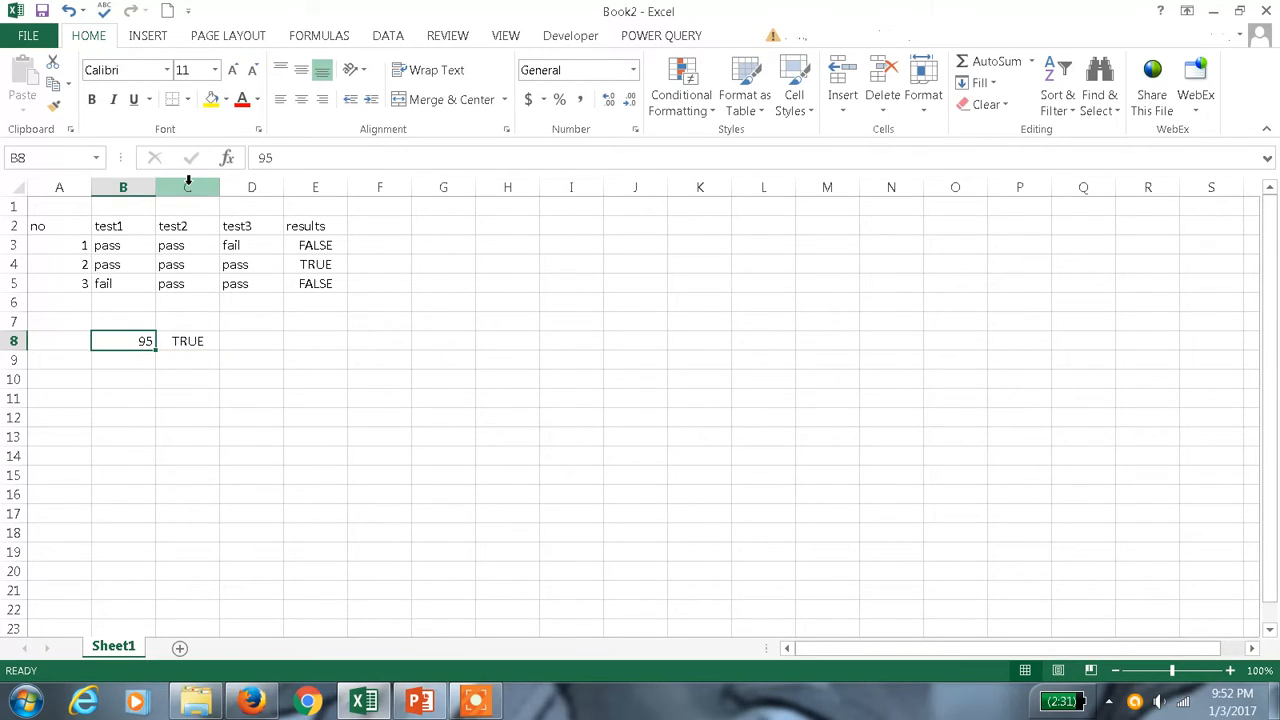
text(1)
key(Return)
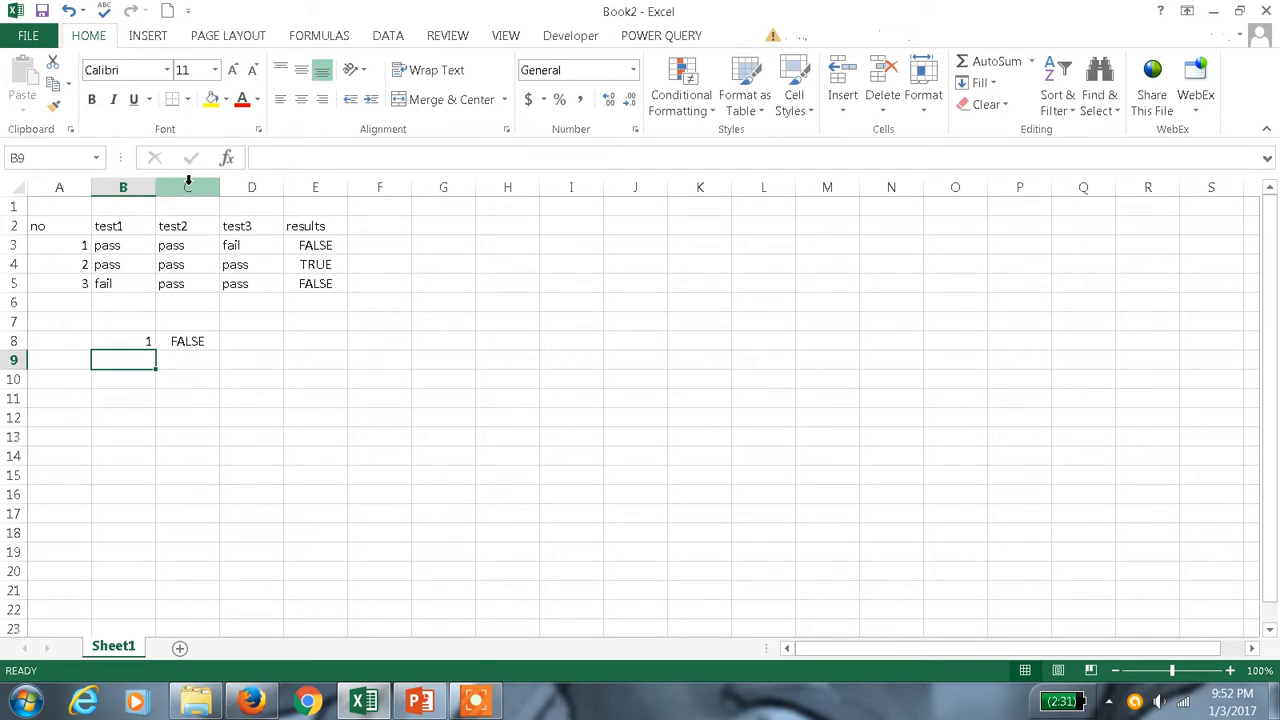
Change the first condition of the AND formula in C8 to B8>=1
key(Up)
key(Right)
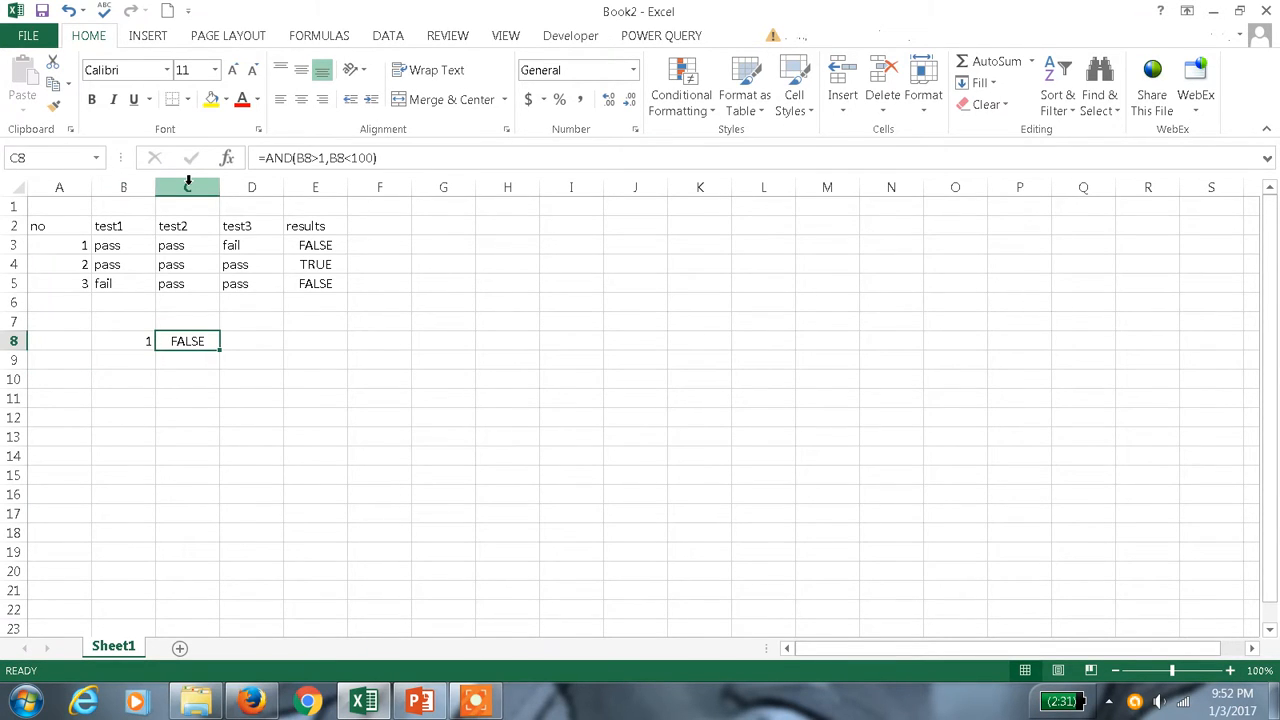
click(322, 160)
text(=)
click(419, 158)
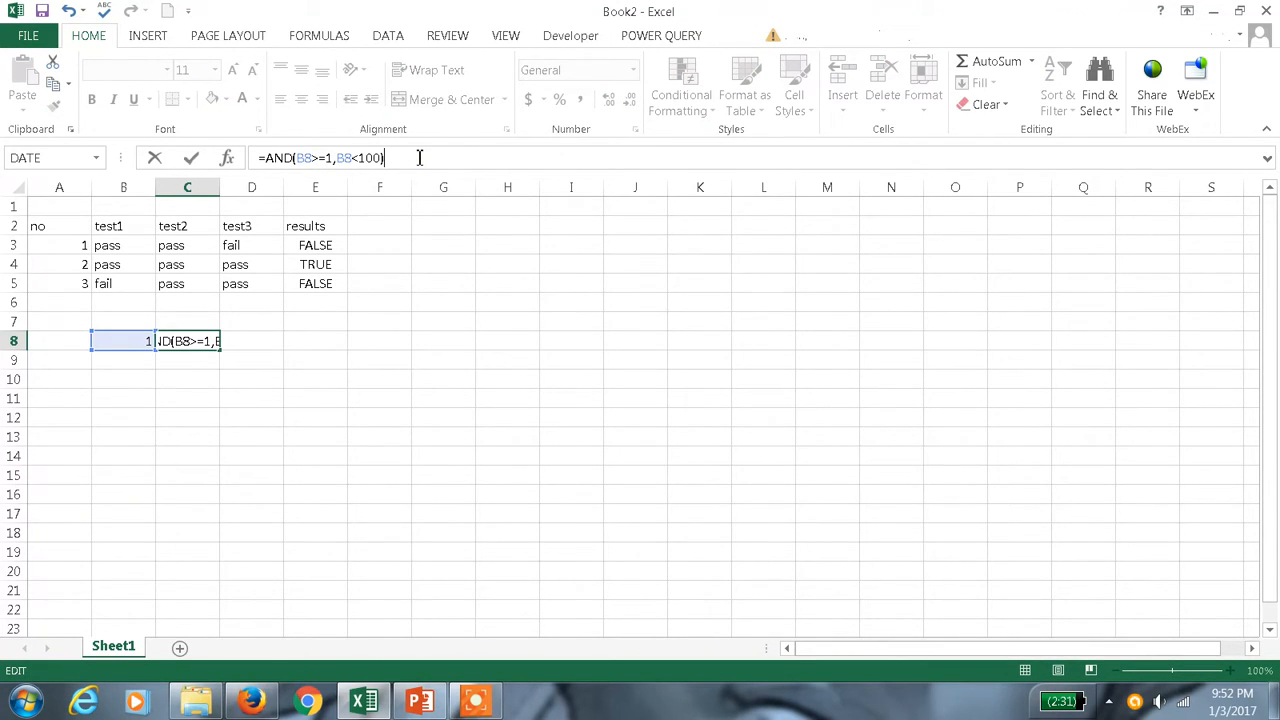
key(Return)
key(Up)
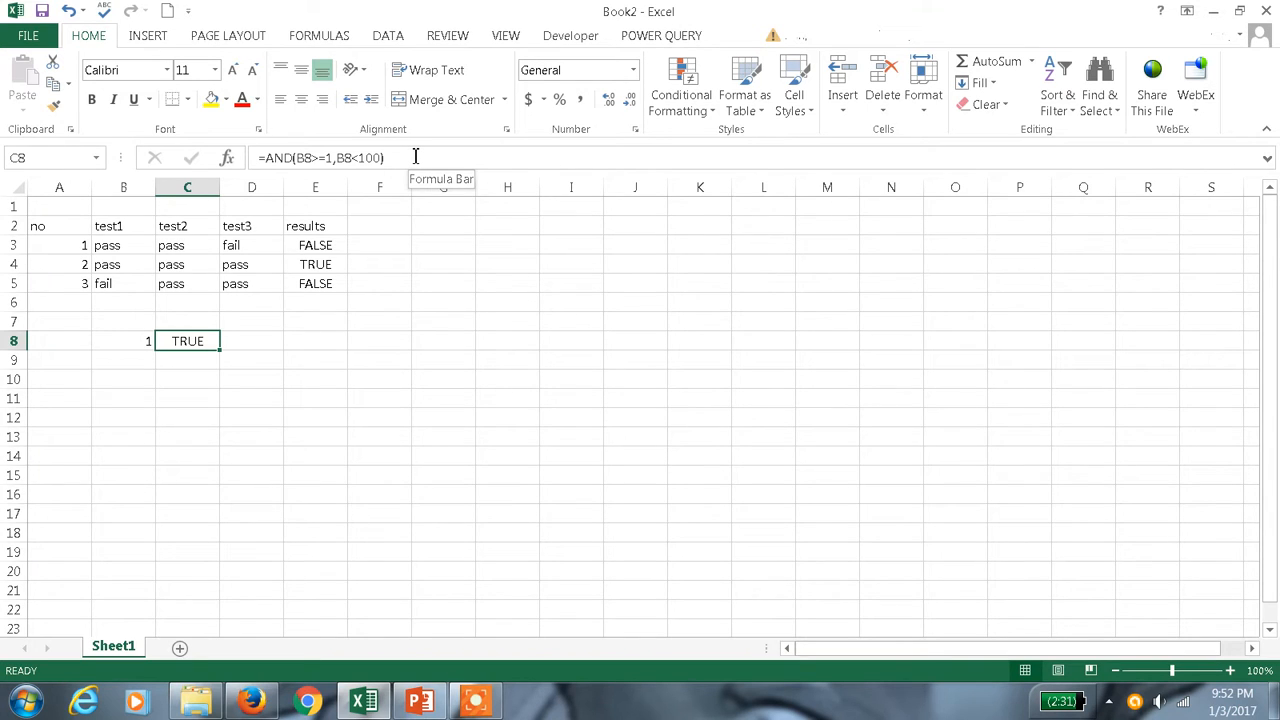
Compare B8 with the AND result in C8, set B8 to 2 and check C8 again
key(Left)
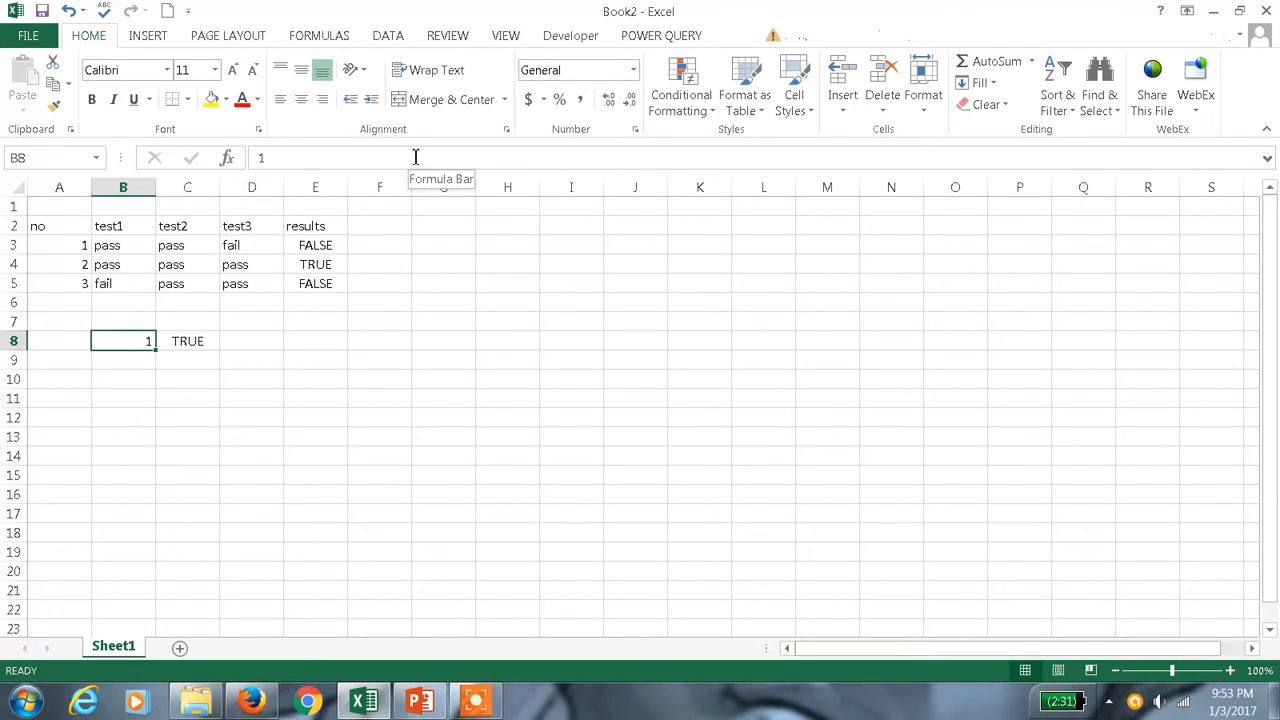
key(Right)
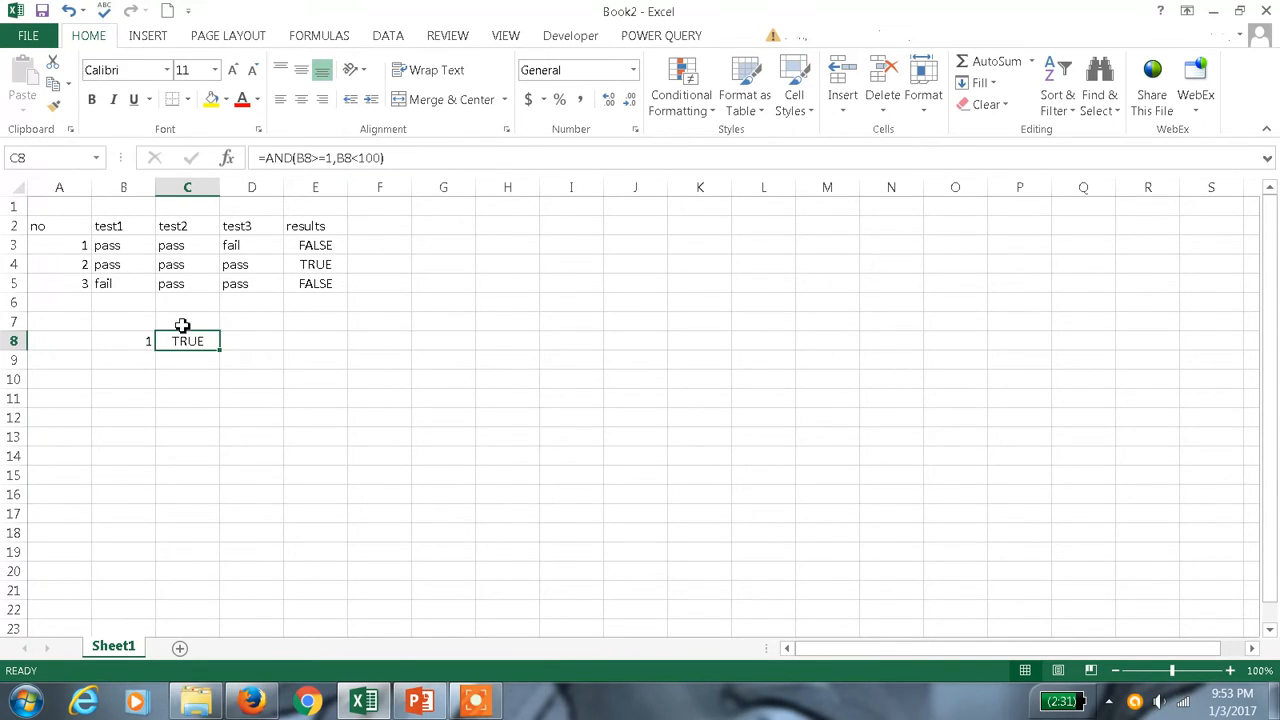
click(137, 342)
text(2)
key(Return)
key(Up)
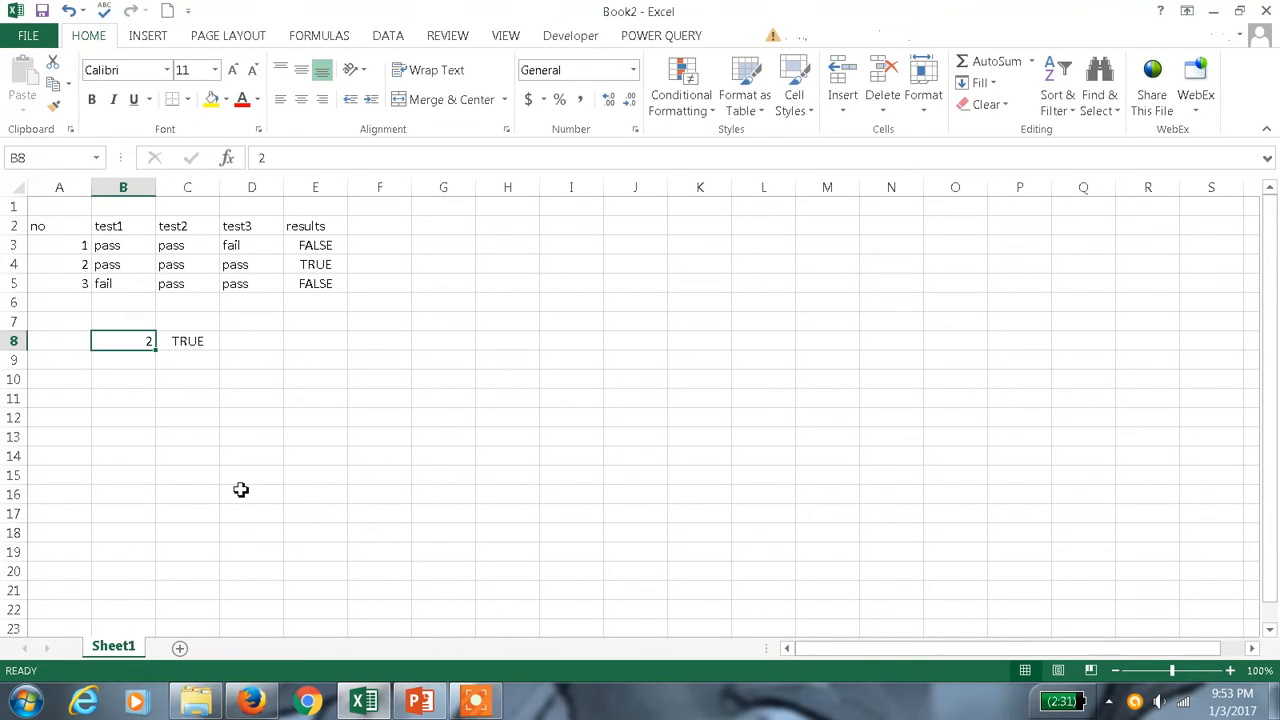
key(Right)
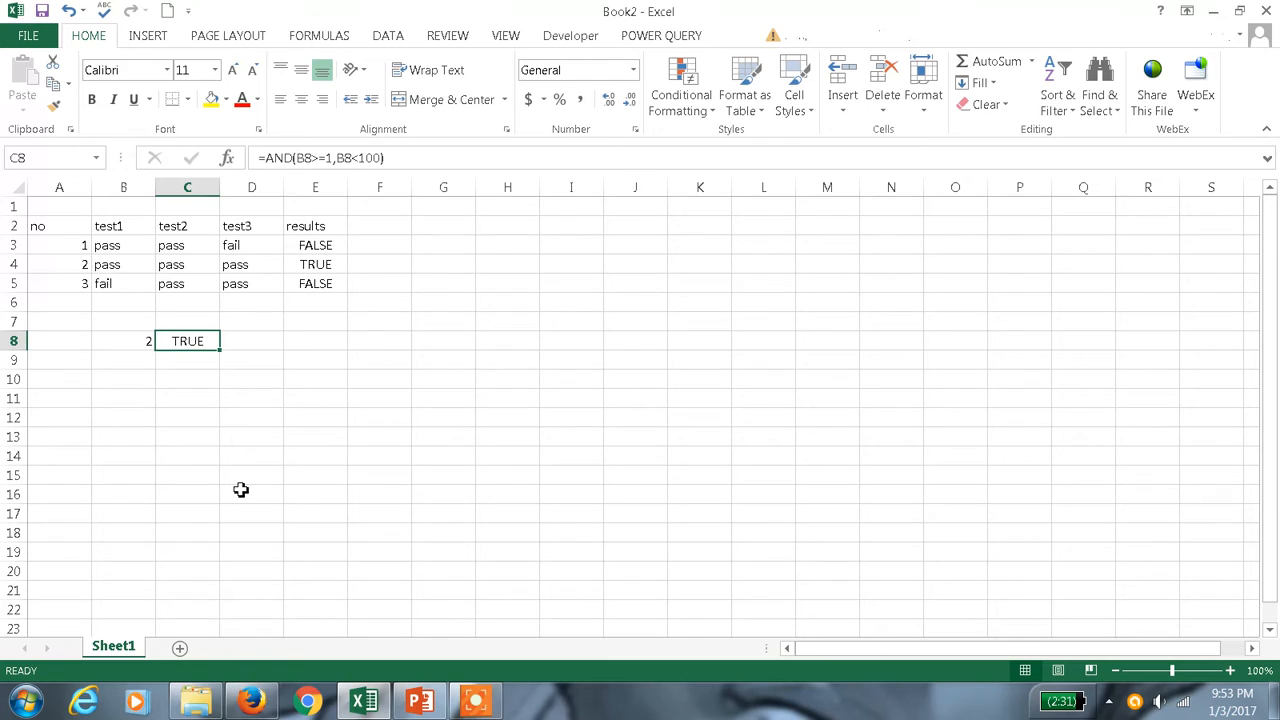